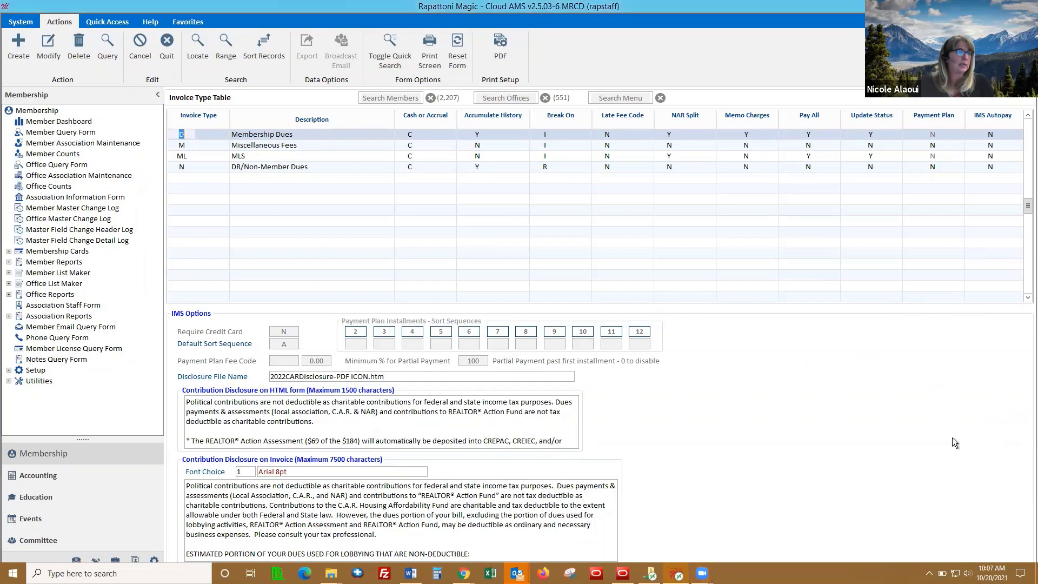
# - Look through the invoice types down to DR/Non-Member Dues and return to the Membership Dues row
pyautogui.press('Down')
pyautogui.press('Down')
pyautogui.press('Down')
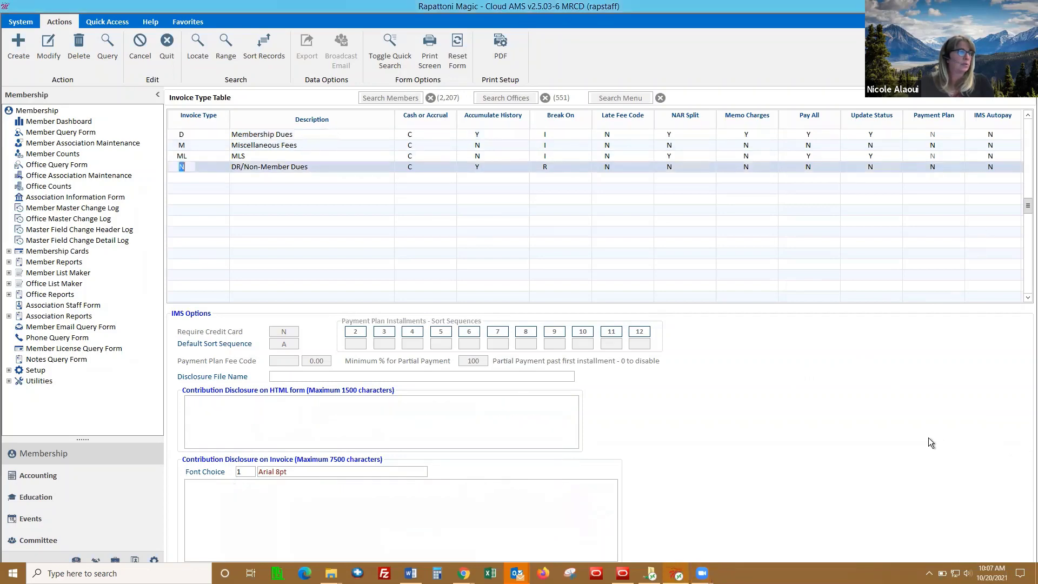
pyautogui.click(201, 135)
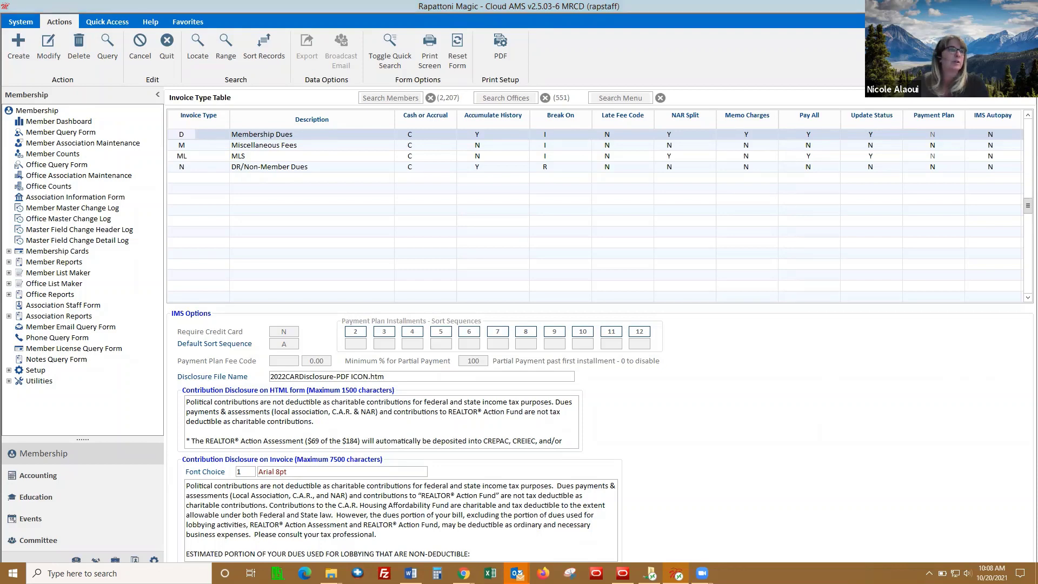
# - Switch to the 2022 CAR Disclosures Word document, review the verbiage for the Contribution Disclosure on Invoice box, and minimize the document
pyautogui.hotkey('alt', 'Tab')
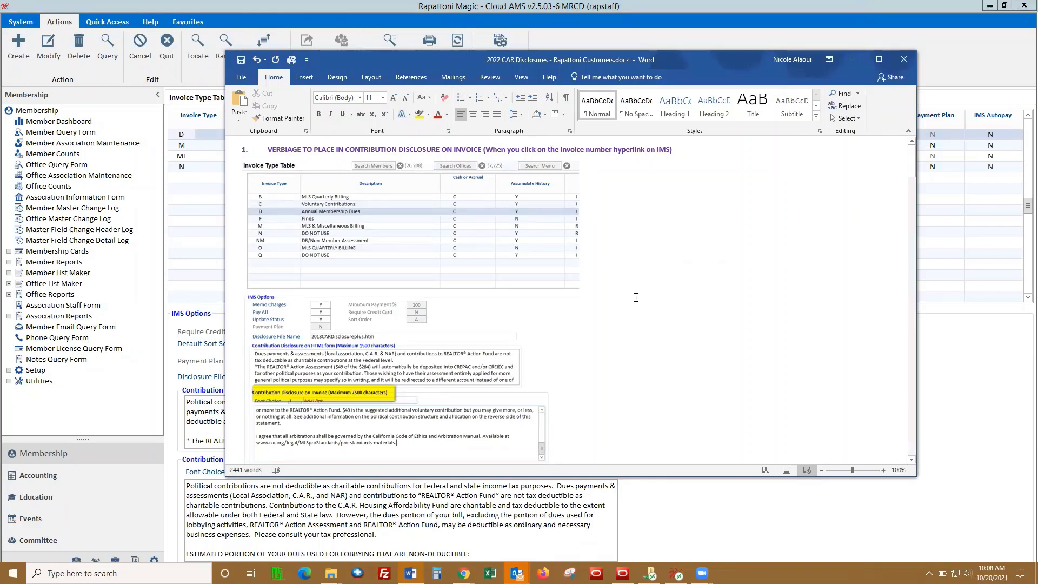
pyautogui.scroll(-2, 644, 304)
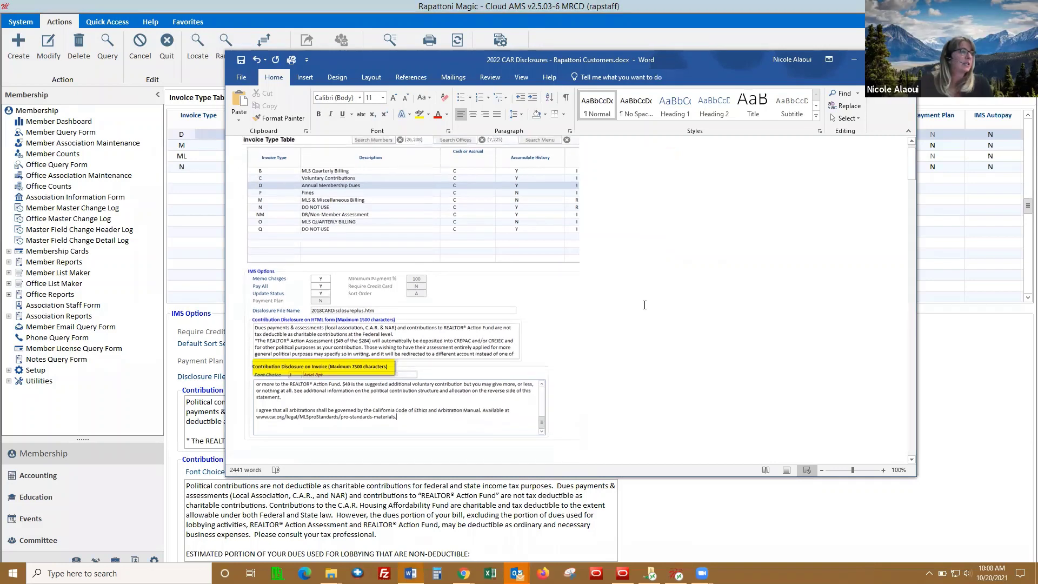
pyautogui.scroll(-7, 644, 305)
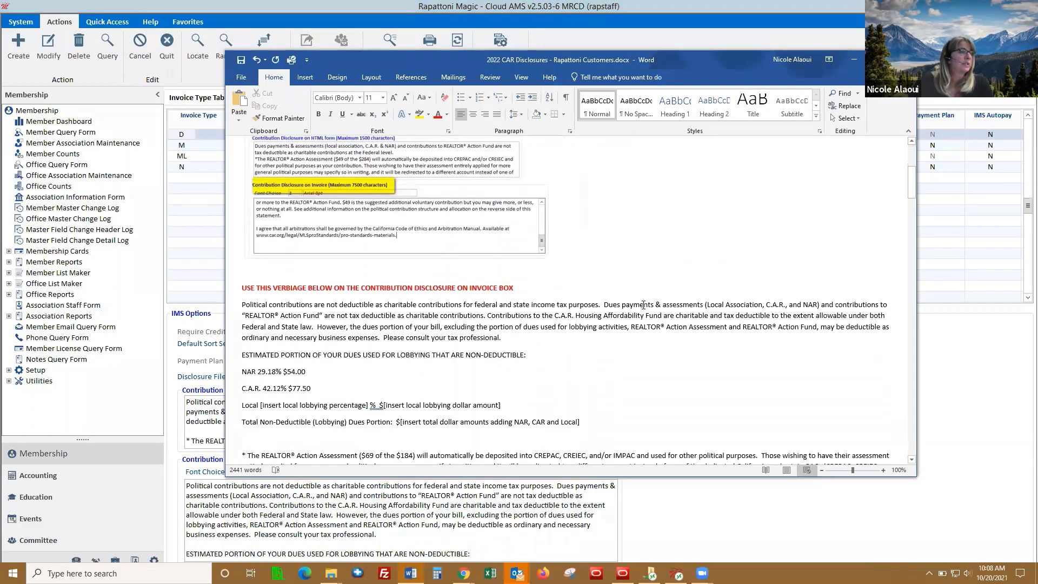
pyautogui.scroll(-1, 643, 306)
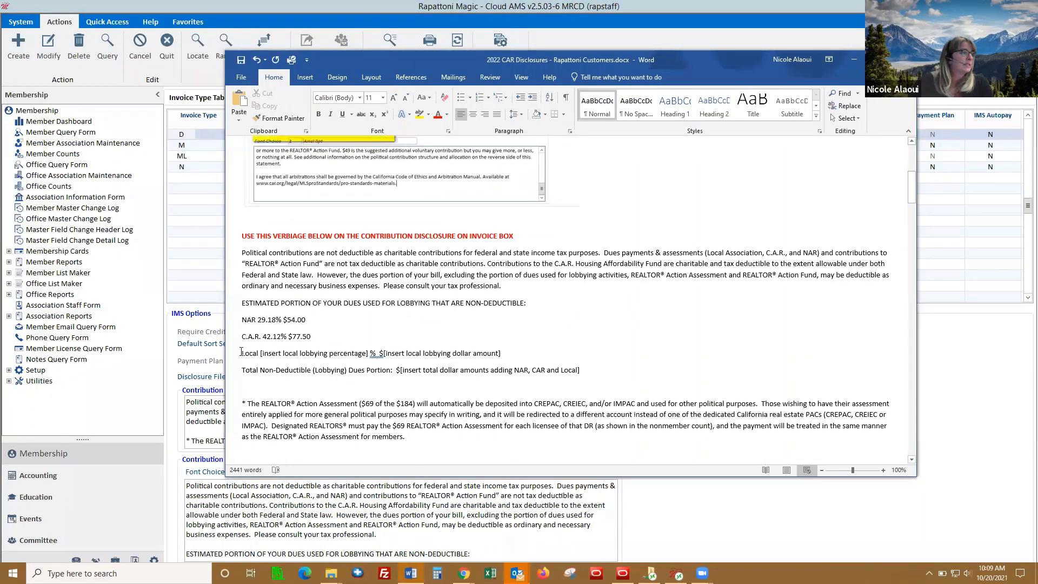
pyautogui.click(259, 354)
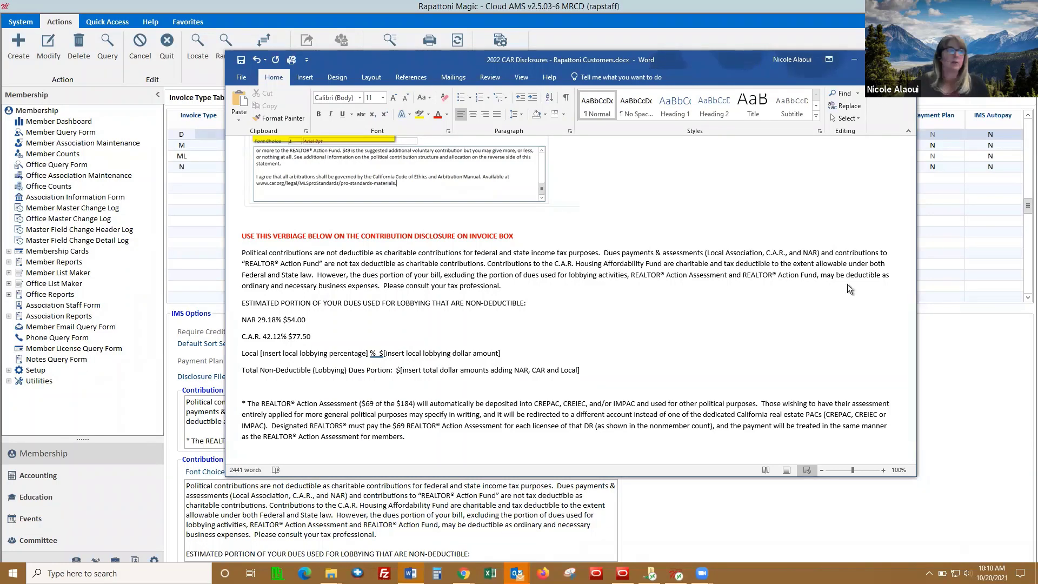
pyautogui.click(853, 59)
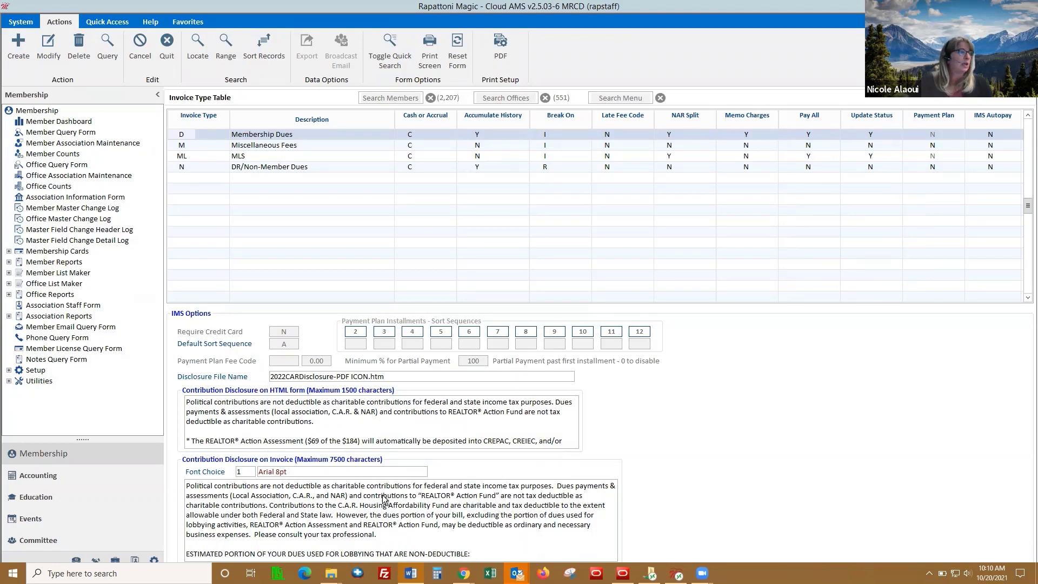
# - Select the entire Contribution Disclosure on Invoice text for Membership Dues and switch to the member's accounts receivable page in Chrome
pyautogui.click(400, 515)
pyautogui.hotkey('ctrl', 'a')
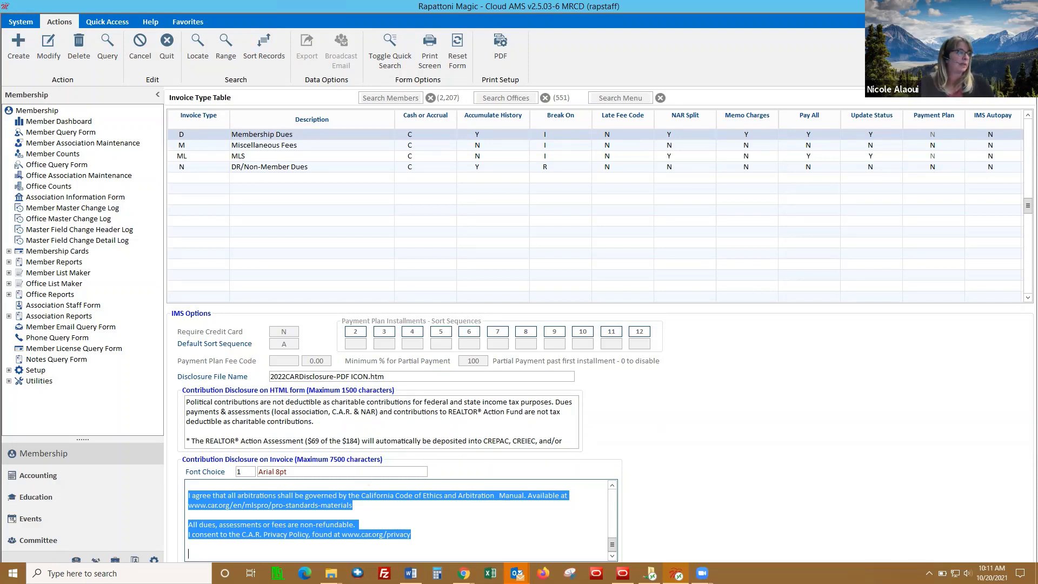
pyautogui.moveTo(464, 574)
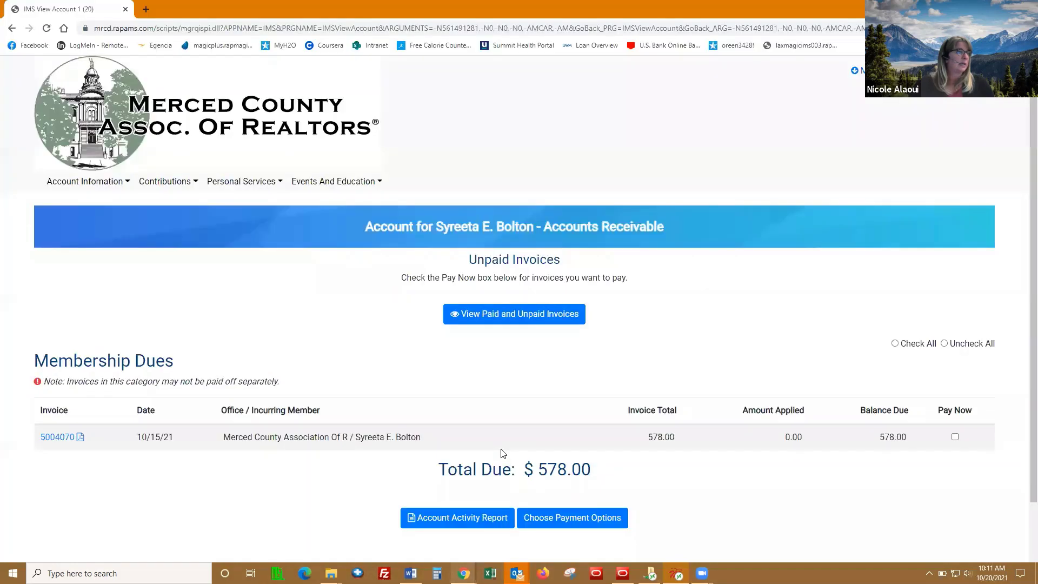
pyautogui.click(505, 519)
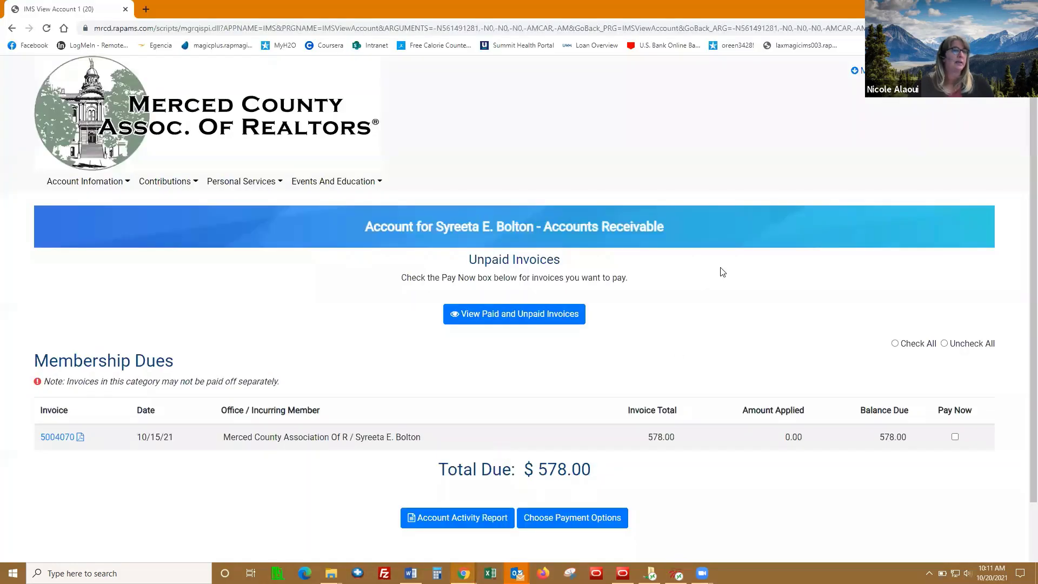
# - Open the membership dues invoice dated 10/15/21 through the member's main menu and unpaid invoices
pyautogui.click(859, 71)
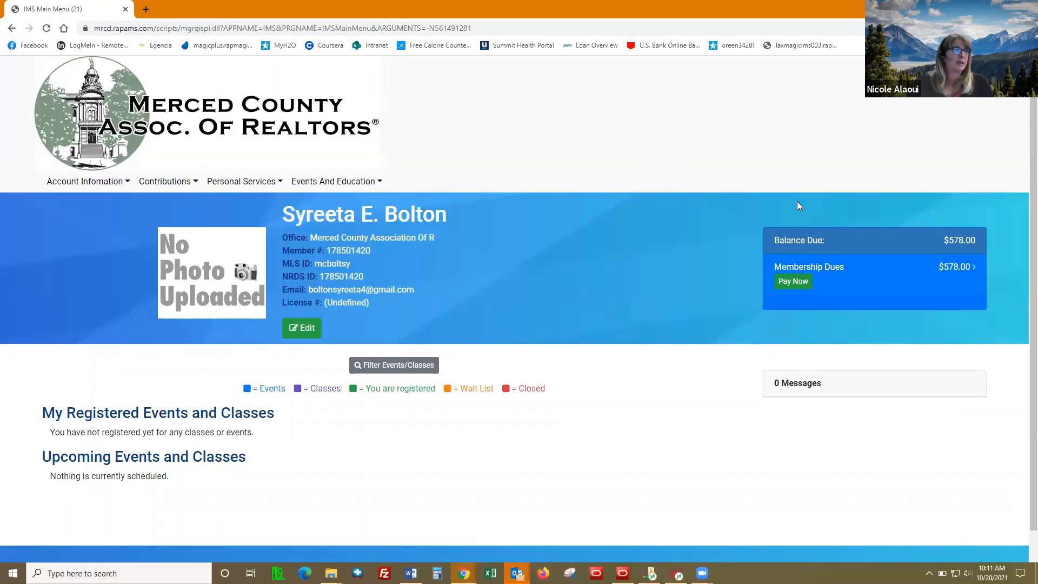
pyautogui.click(792, 282)
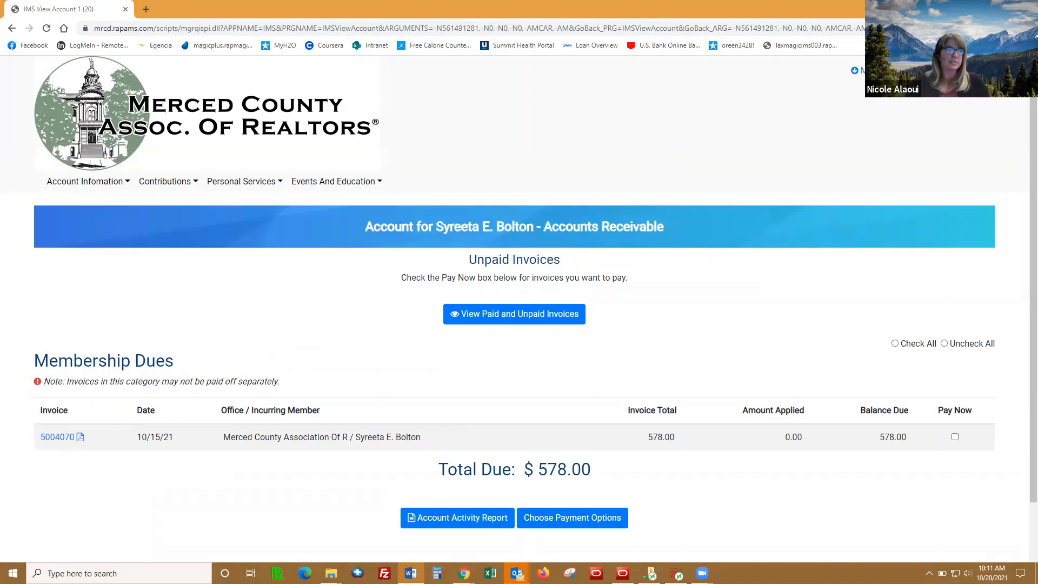
pyautogui.click(52, 442)
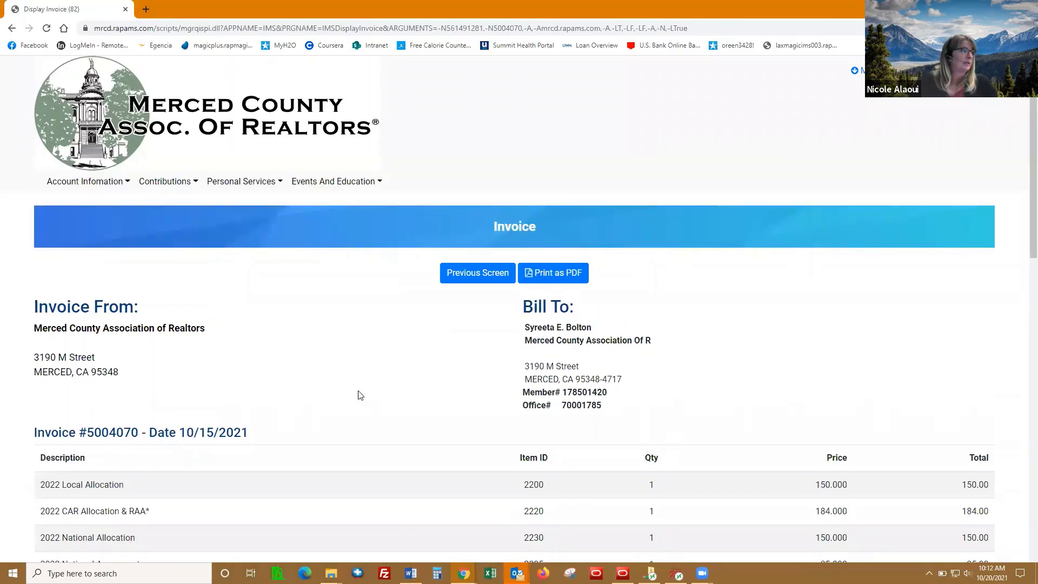
# - Examine the invoice's line items, disclosure text and lobbying percentages, and go back to the unpaid invoices
pyautogui.scroll(-5, 357, 395)
pyautogui.scroll(2, 357, 395)
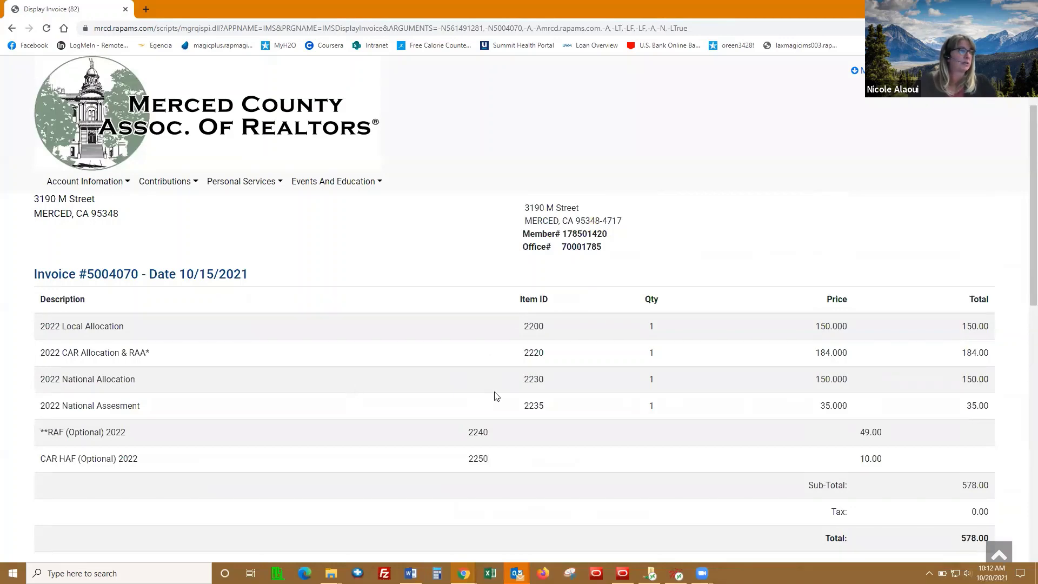
pyautogui.scroll(-4, 400, 385)
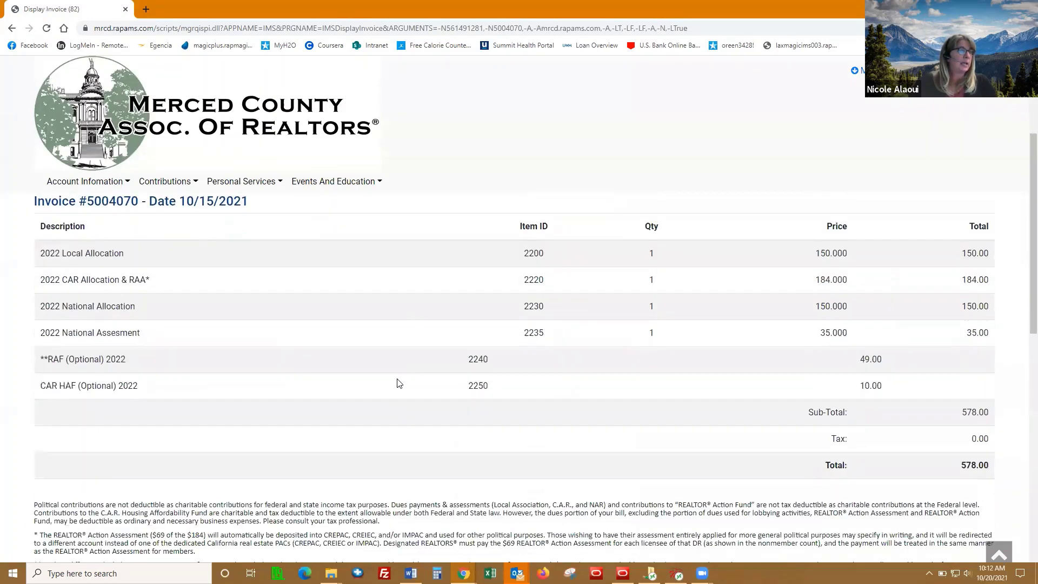
pyautogui.scroll(-2, 397, 381)
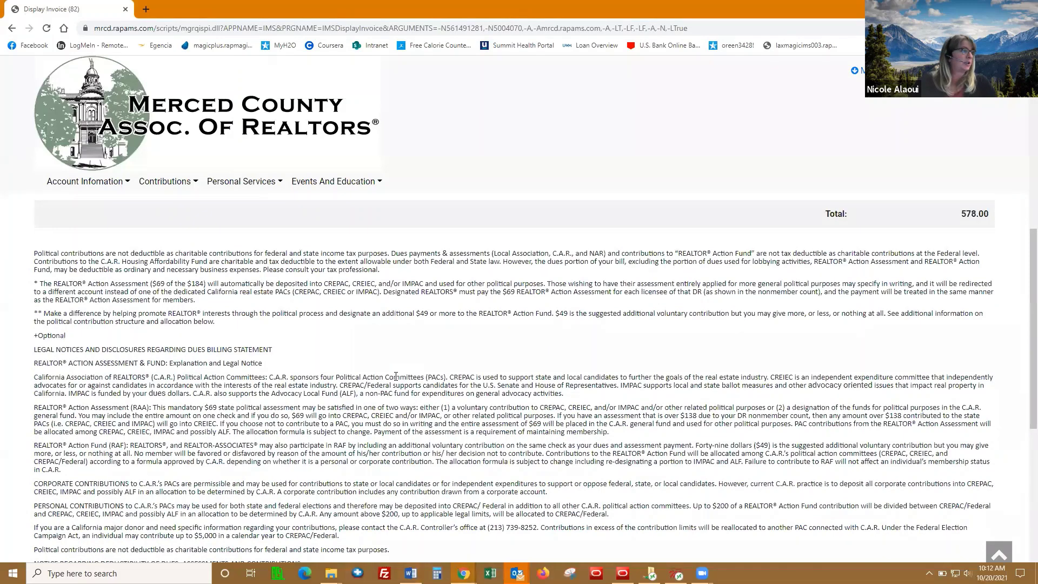
pyautogui.scroll(-1, 396, 376)
pyautogui.scroll(-1, 393, 375)
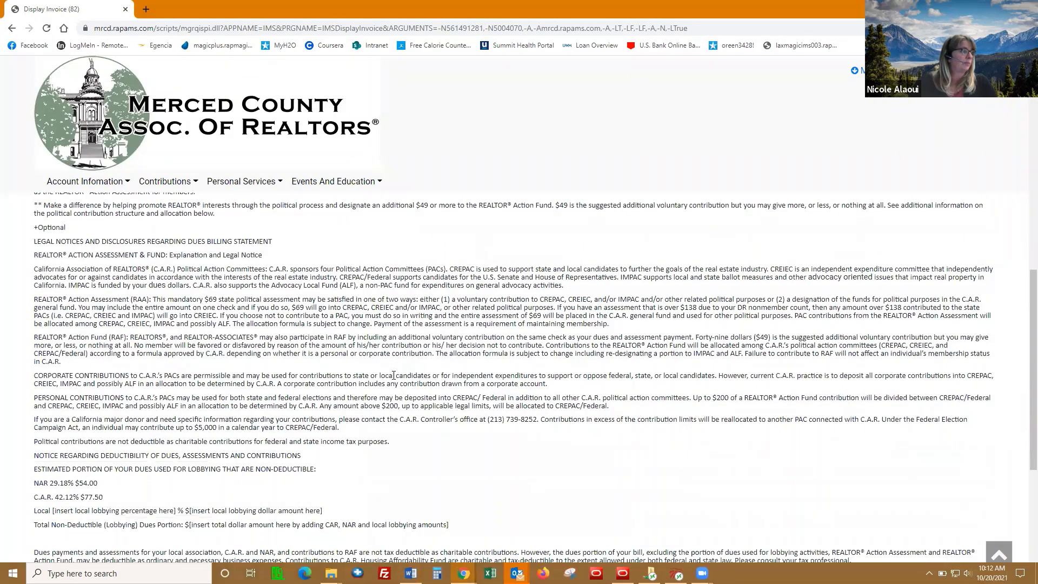
pyautogui.scroll(-3, 393, 375)
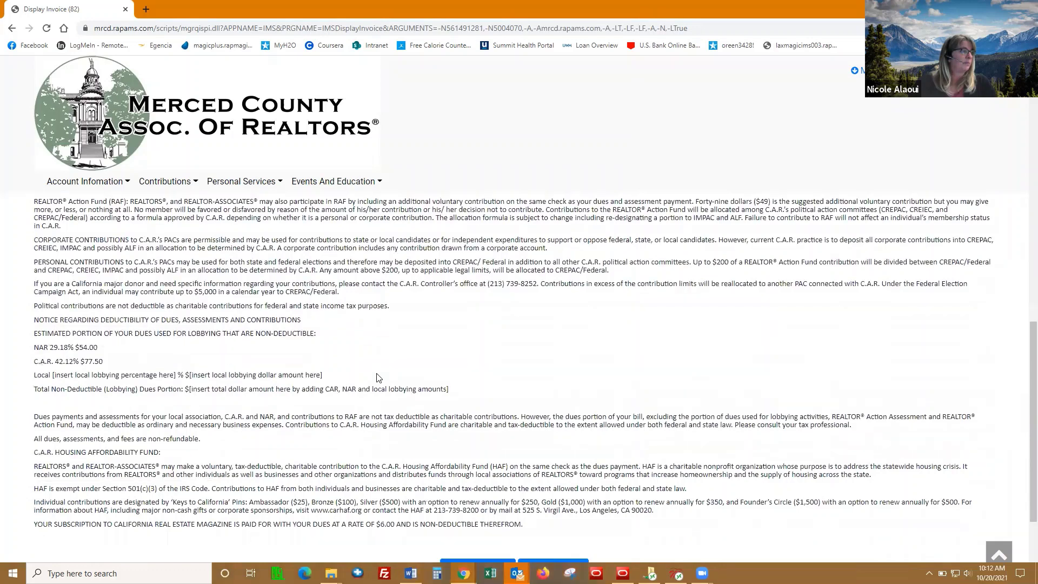
pyautogui.scroll(-2, 378, 378)
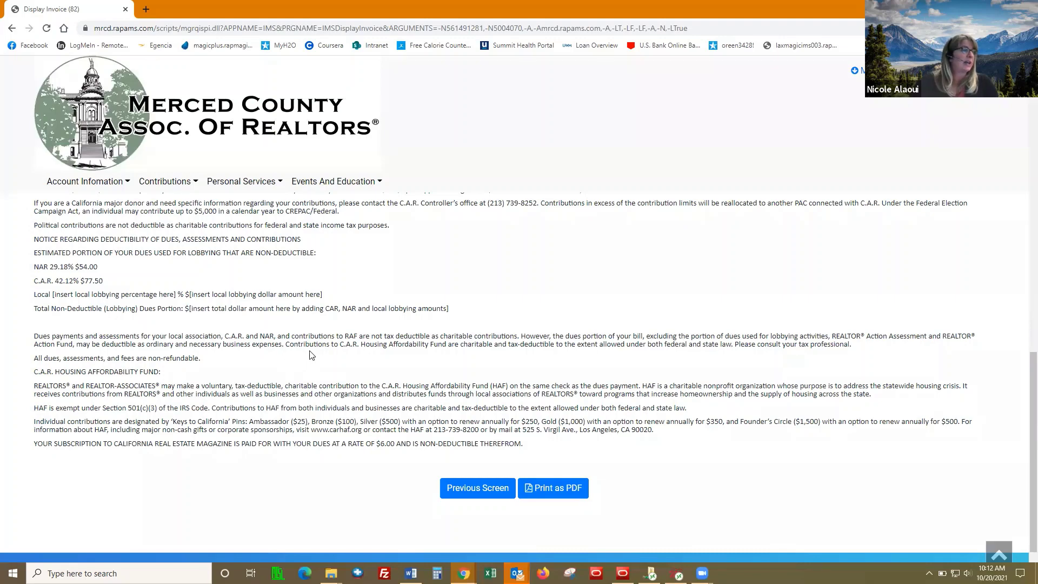
pyautogui.scroll(5, 309, 357)
pyautogui.scroll(10, 309, 351)
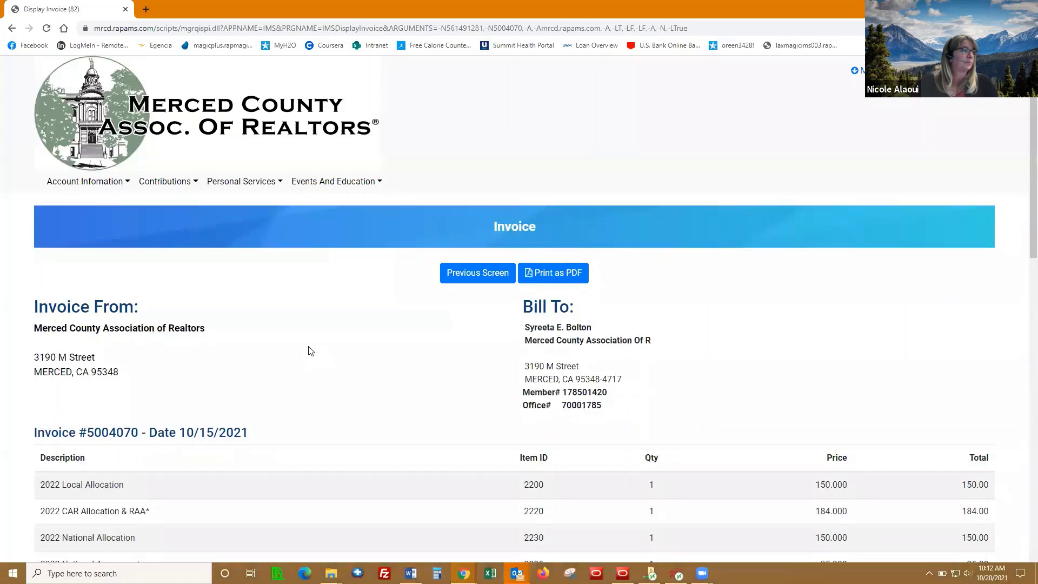
pyautogui.click(457, 274)
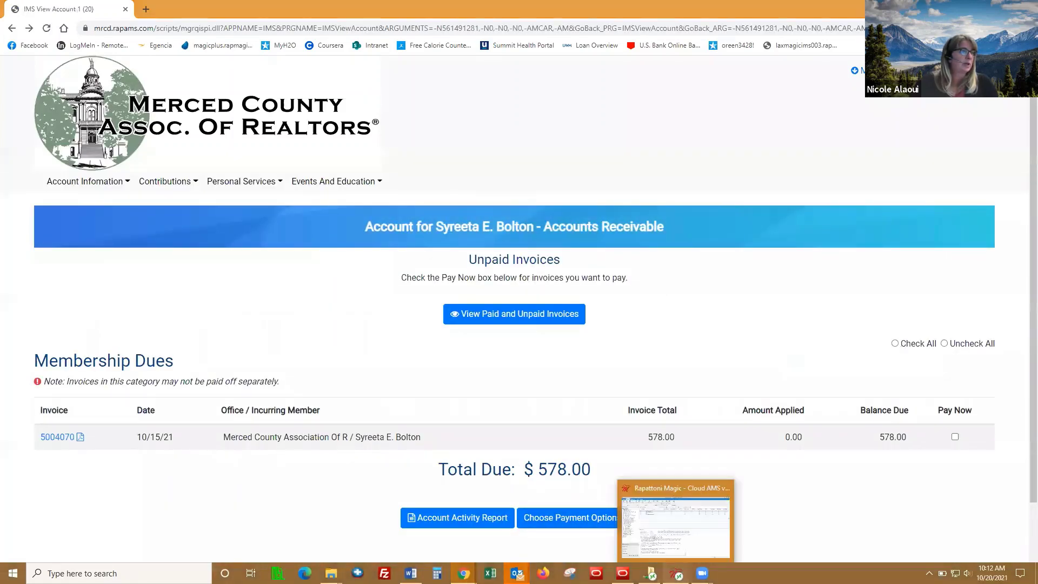
# - Switch to Rapattoni Magic and select the entire Contribution Disclosure on HTML form text for Membership Dues
pyautogui.click(670, 519)
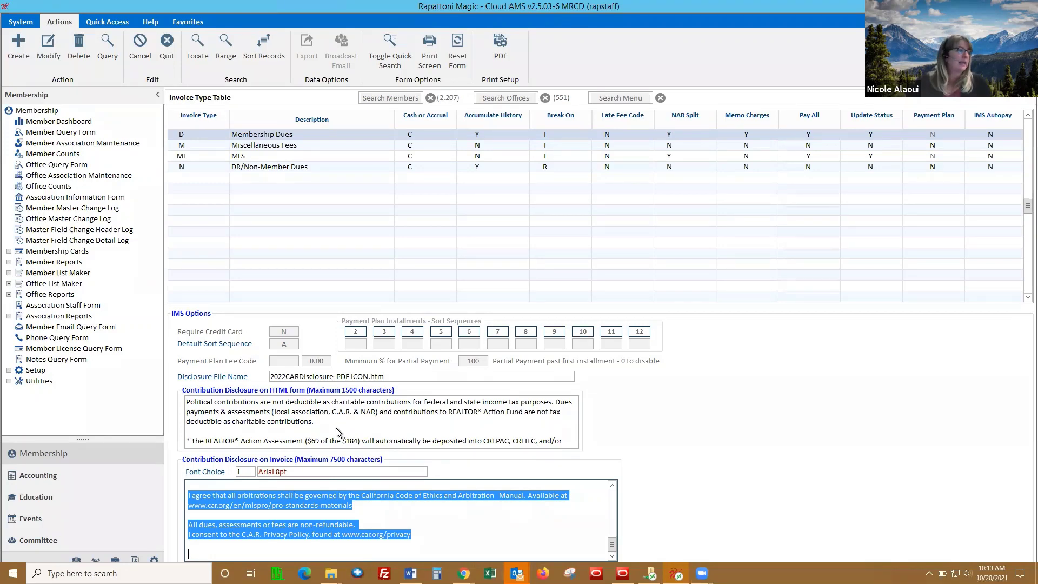
pyautogui.click(293, 407)
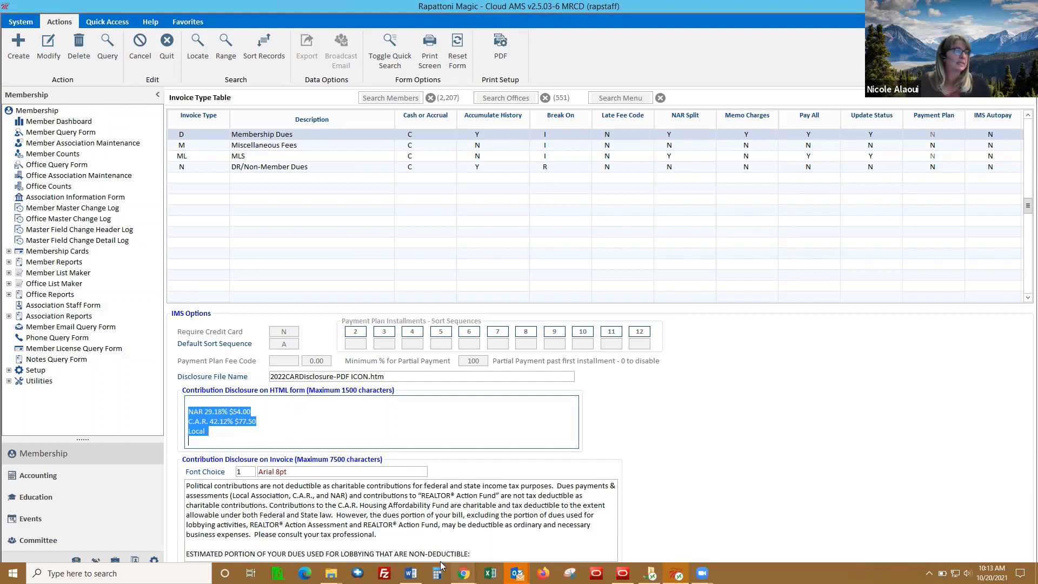
# - Switch to Chrome, mark the membership dues invoice to pay now, and proceed to its payment options
pyautogui.moveTo(464, 572)
pyautogui.click(522, 538)
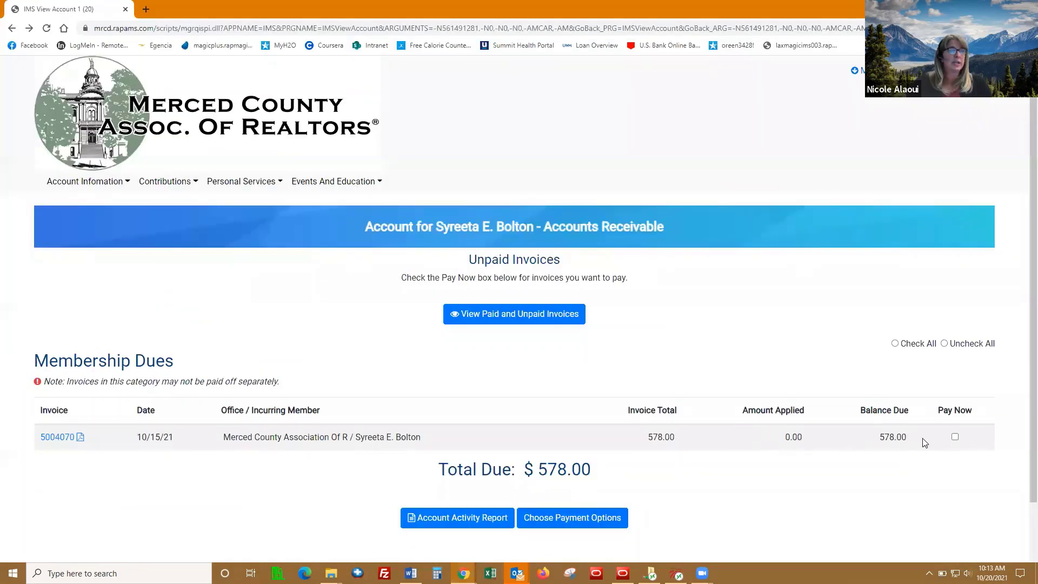
pyautogui.click(955, 438)
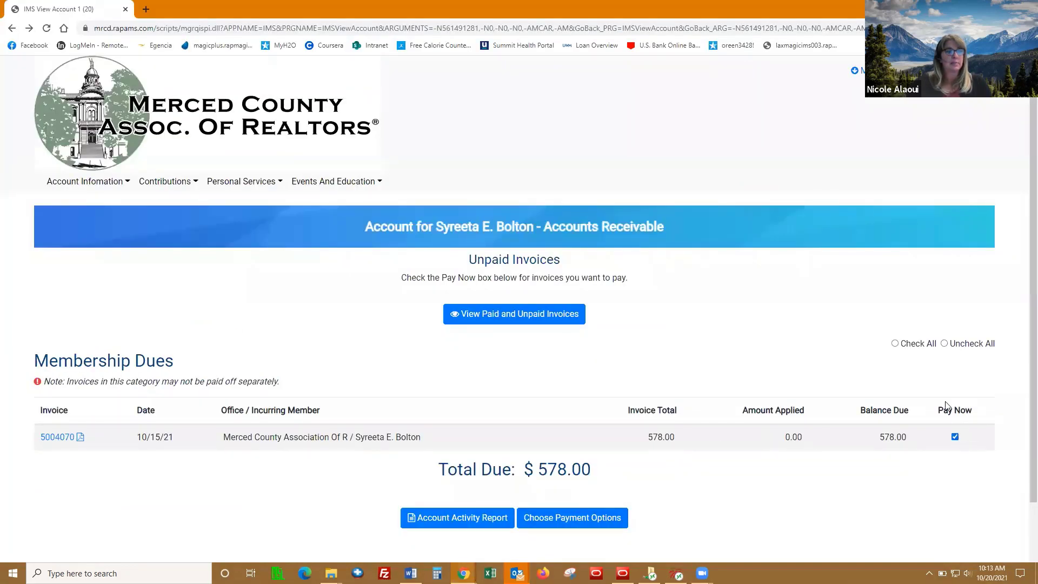
pyautogui.click(575, 518)
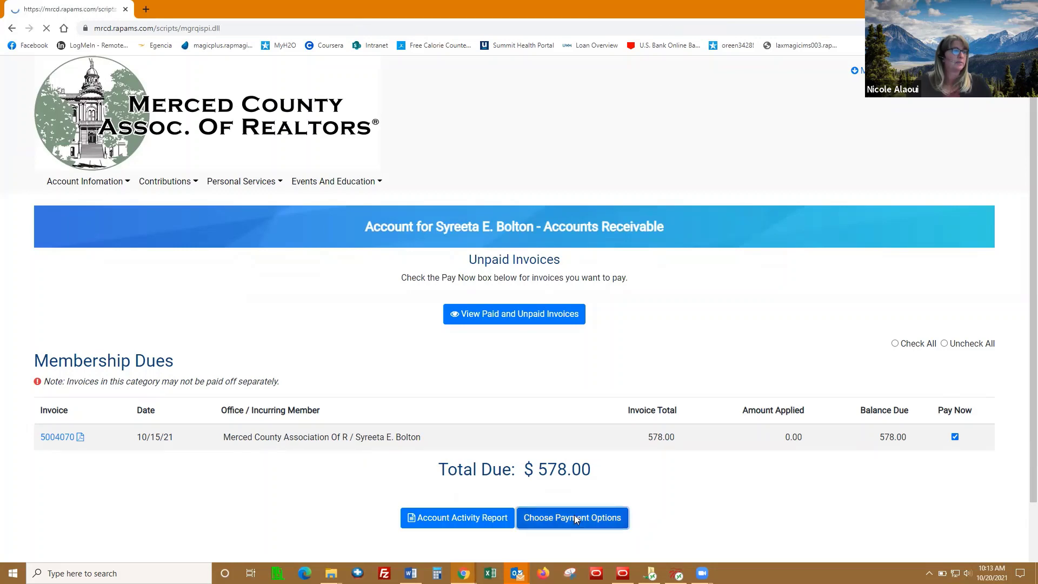
# - Examine the optional contributions and the contribution disclosure text on the payment options page
pyautogui.scroll(-4, 577, 422)
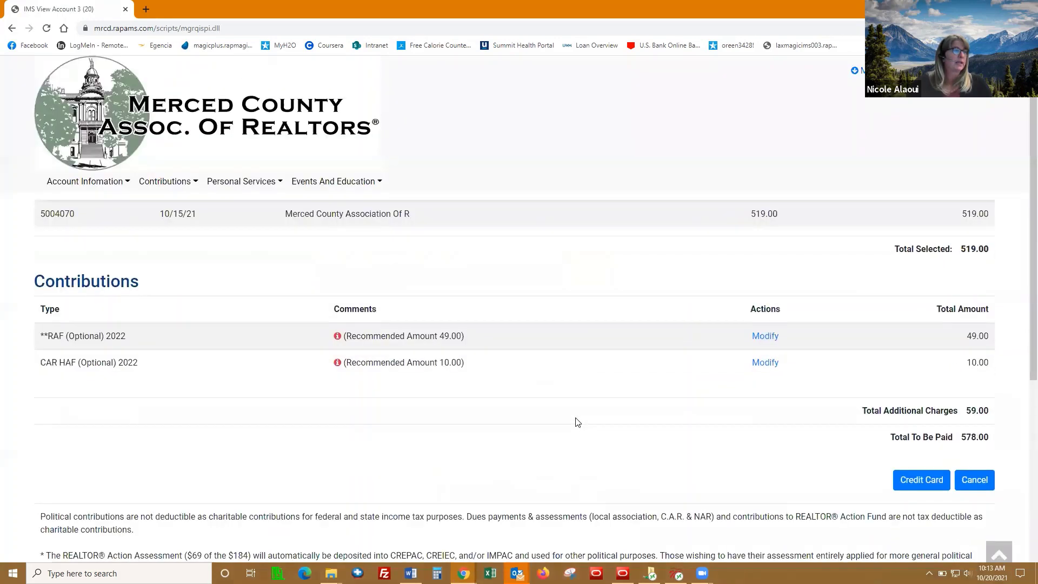
pyautogui.scroll(-3, 577, 421)
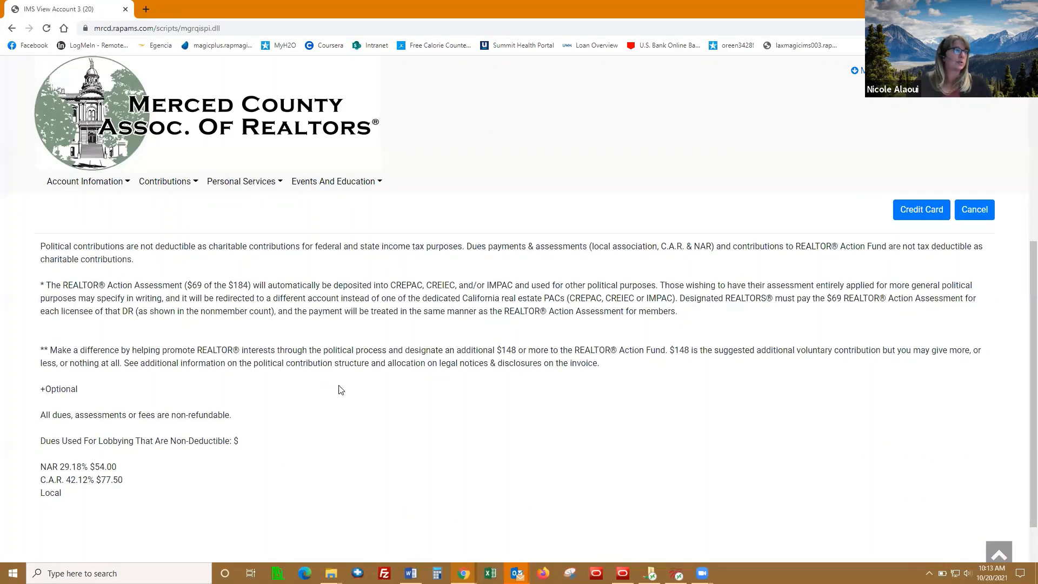
pyautogui.scroll(1, 339, 388)
pyautogui.scroll(4, 340, 389)
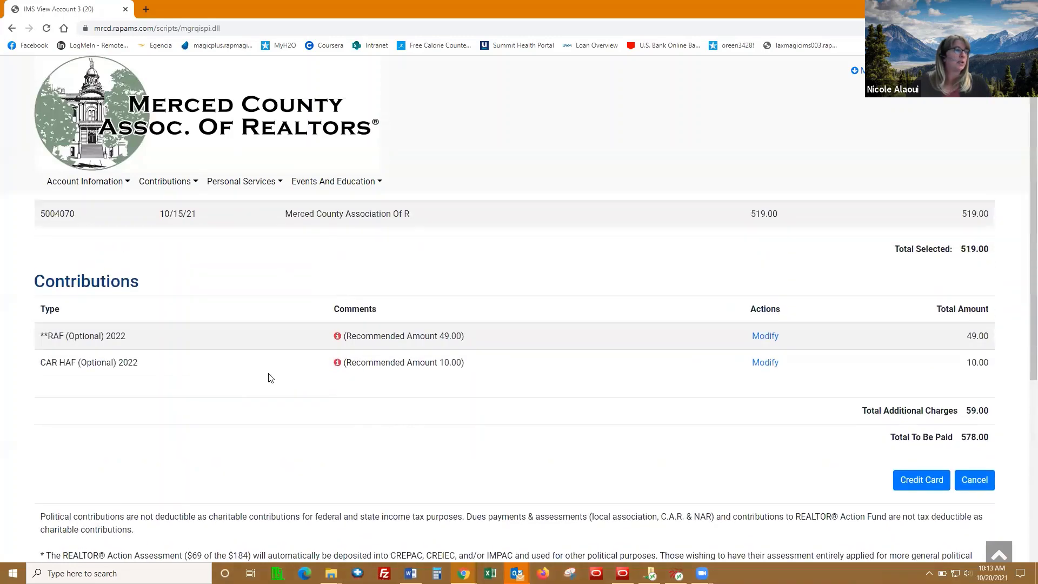
pyautogui.scroll(-4, 405, 427)
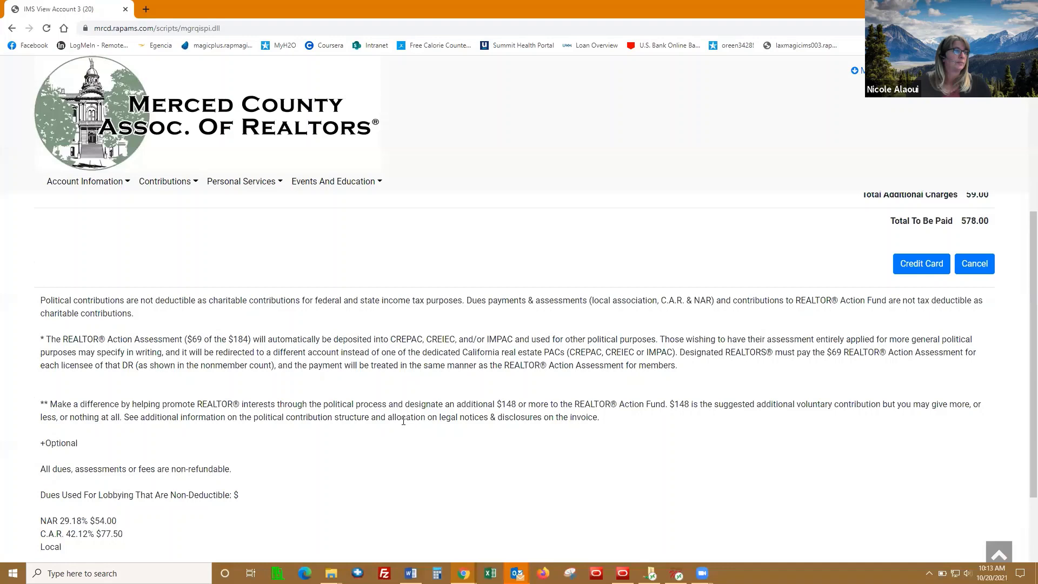
pyautogui.scroll(2, 404, 421)
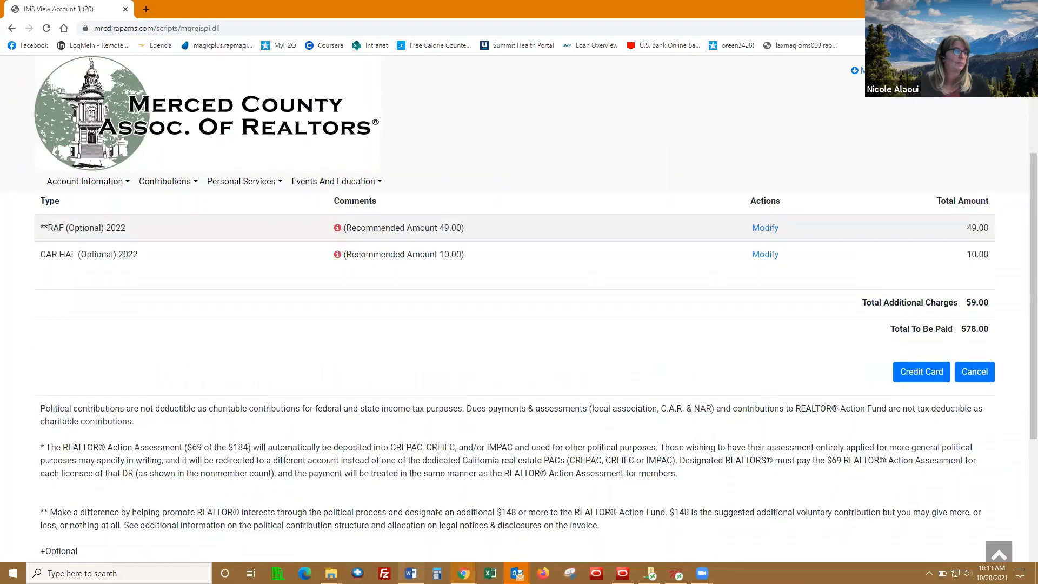
# - Return to the member's main menu and reopen the unpaid membership dues invoices
pyautogui.moveTo(411, 573)
pyautogui.click(424, 531)
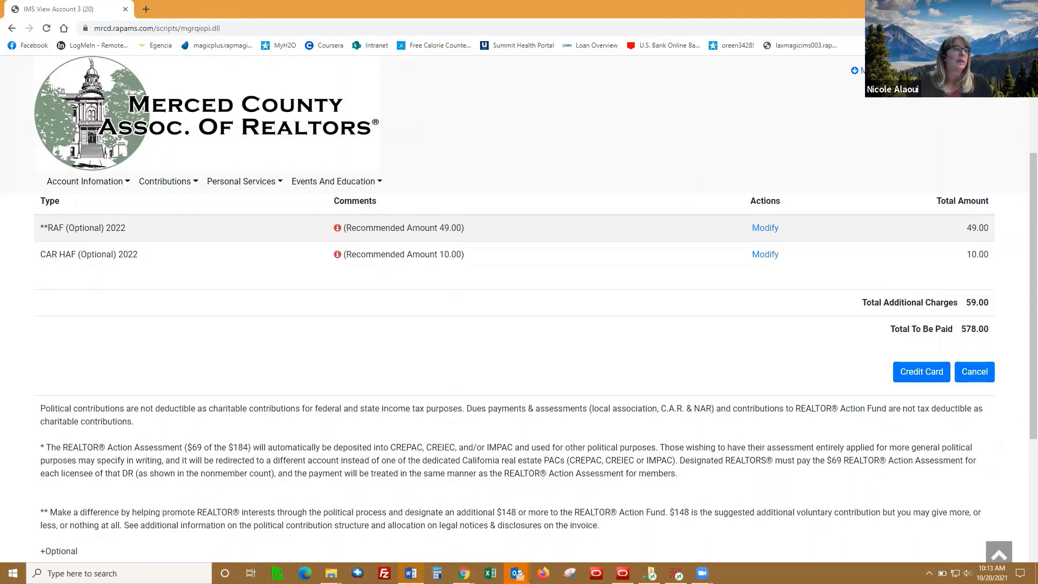
pyautogui.click(765, 254)
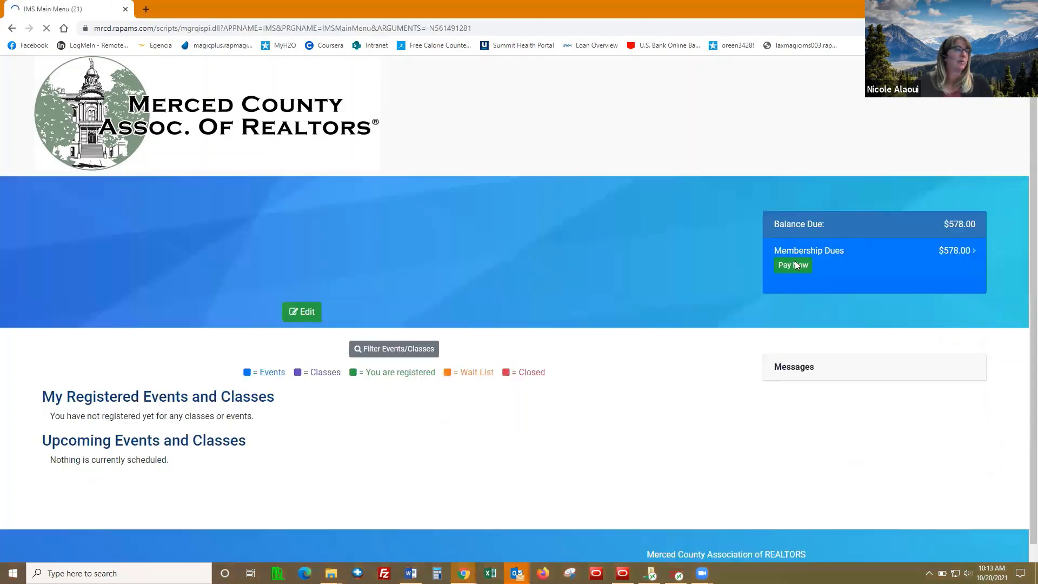
pyautogui.click(793, 280)
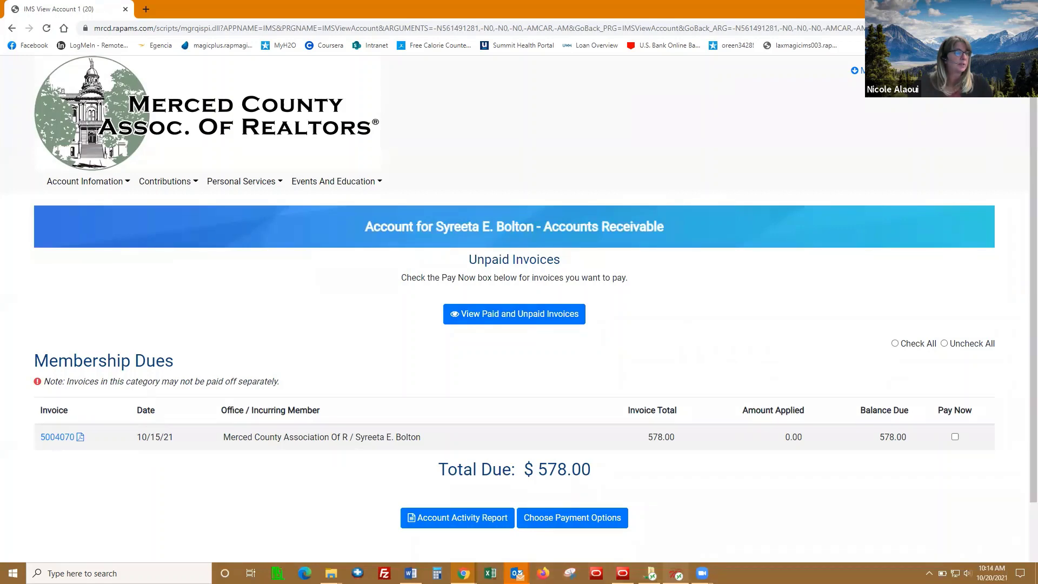
# - Switch to Rapattoni Magic, bring up the Documents folder holding 2022CARDisclosure-PDF ICON.htm, and put it away after viewing
pyautogui.click(676, 573)
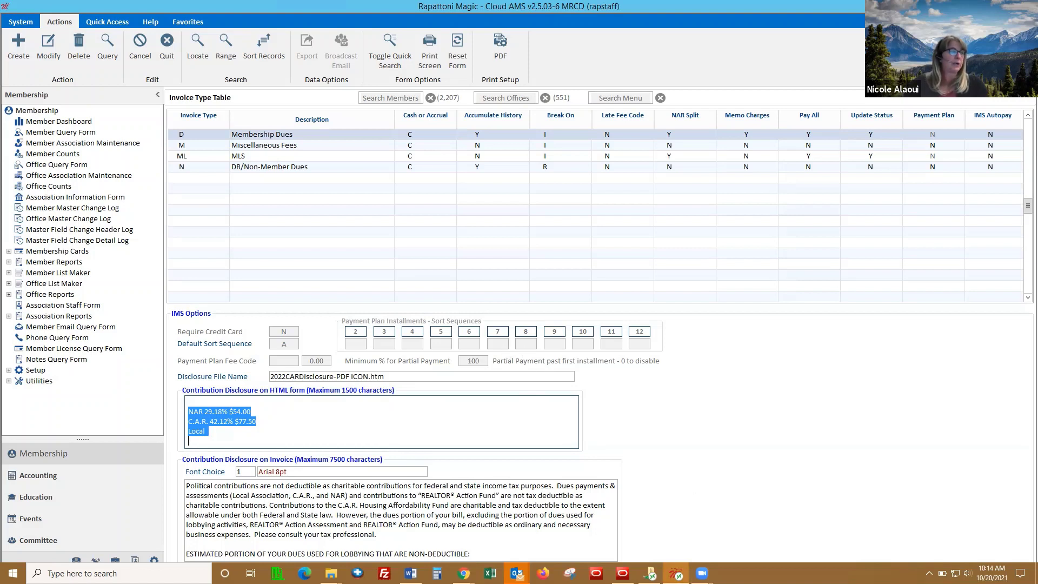
pyautogui.moveTo(649, 573)
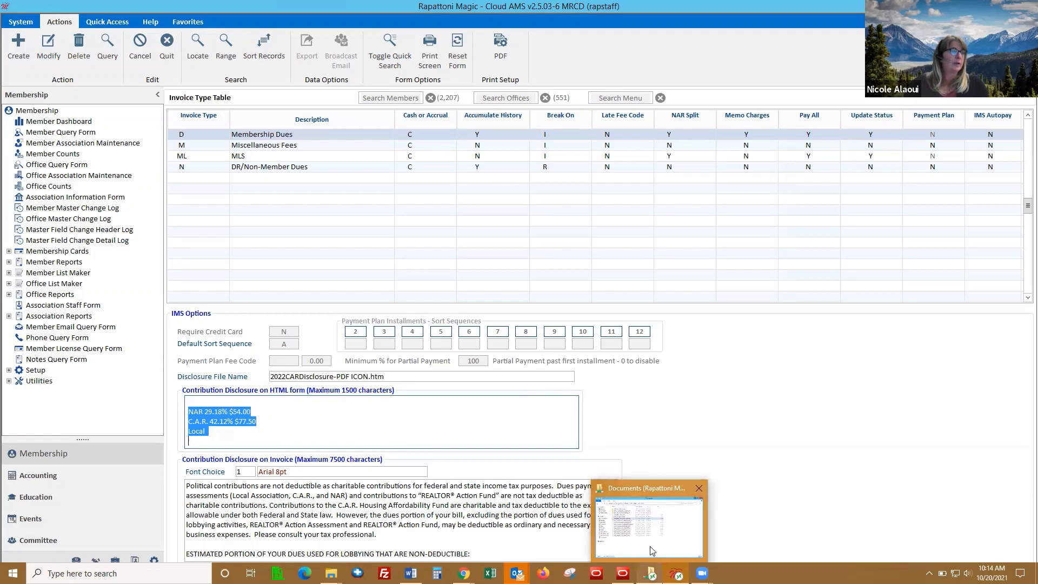
pyautogui.click(650, 519)
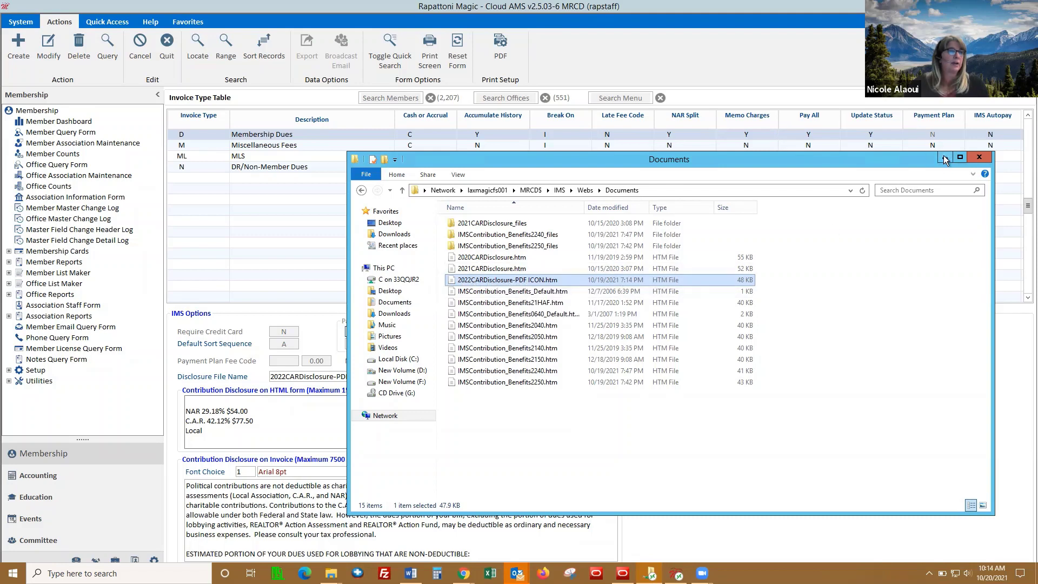
pyautogui.click(979, 157)
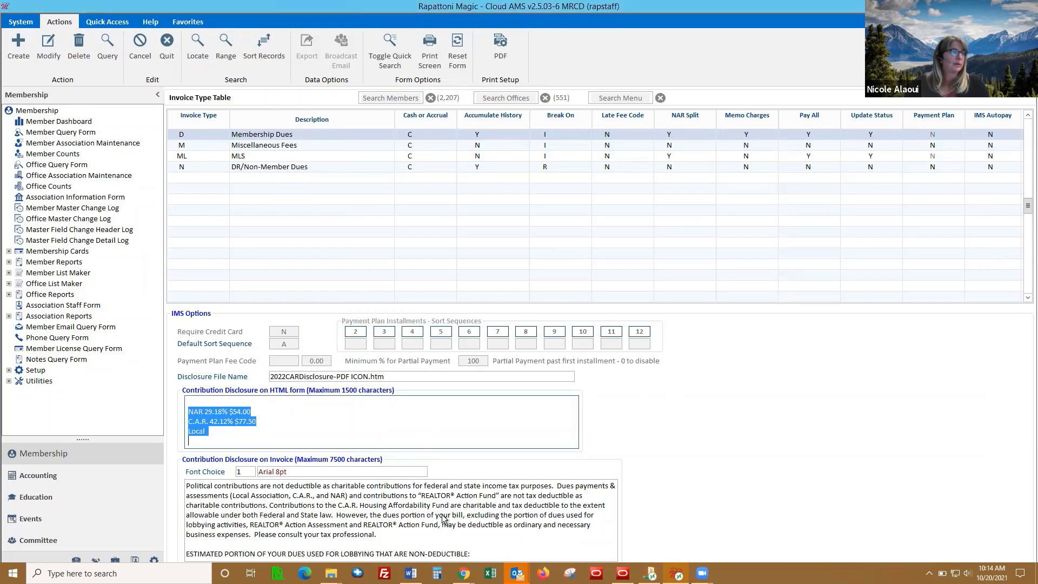
# - Switch to Chrome, open the membership dues invoice as a PDF, and examine the contribution disclosure below the line items
pyautogui.moveTo(464, 573)
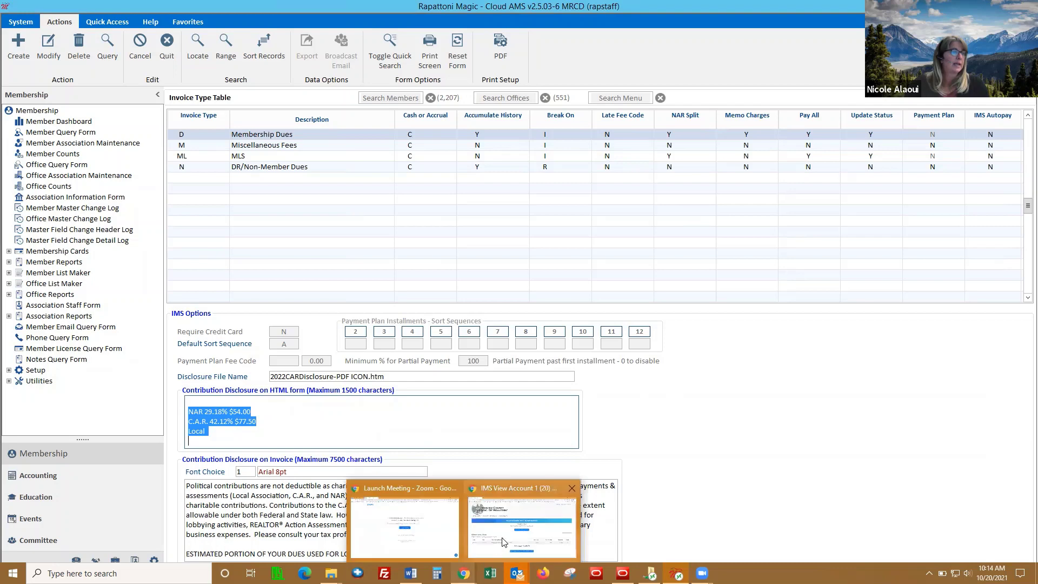
pyautogui.click(522, 521)
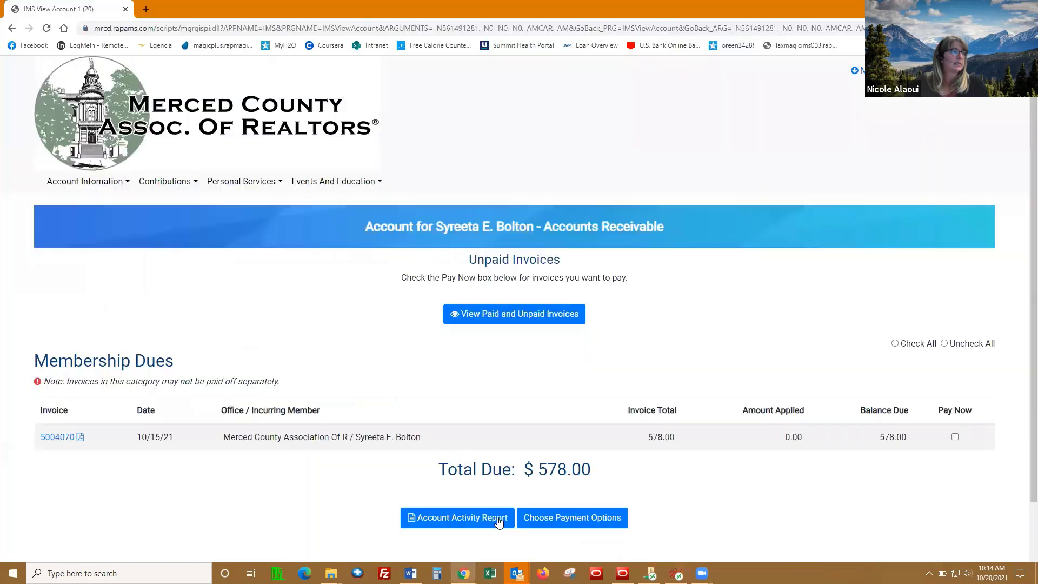
pyautogui.click(80, 438)
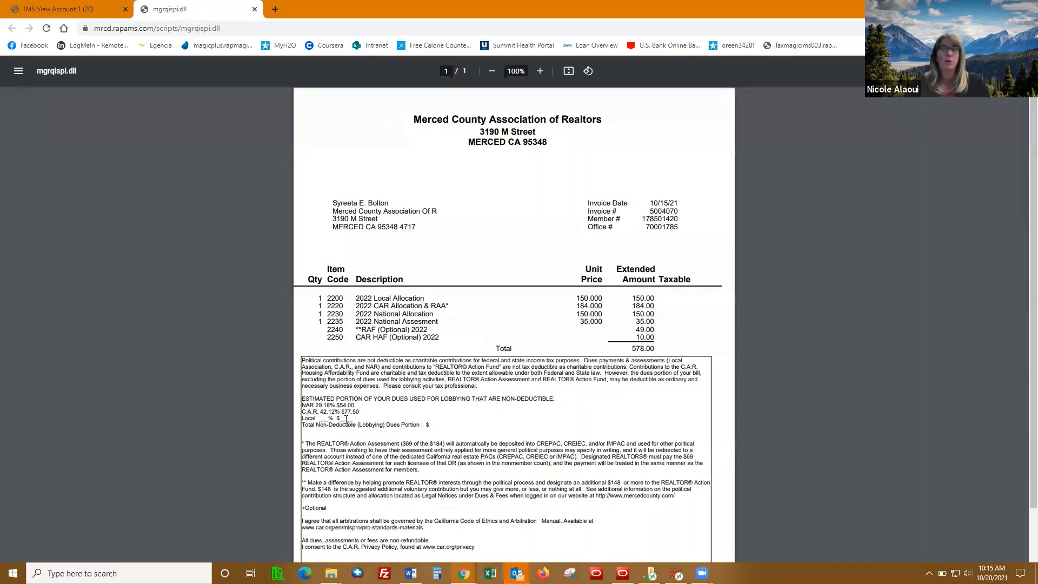
pyautogui.scroll(-3, 468, 434)
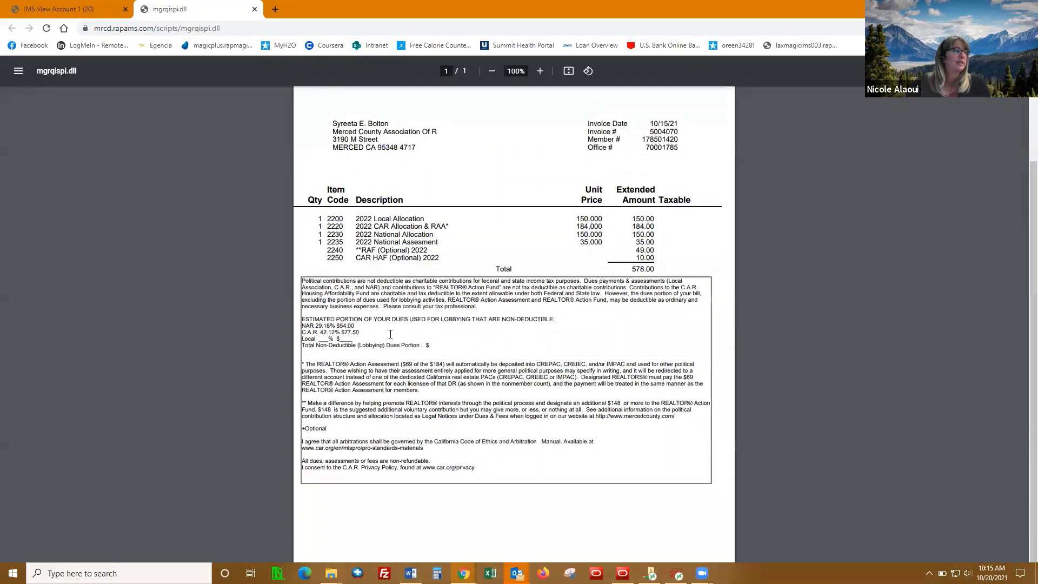
pyautogui.scroll(3, 497, 384)
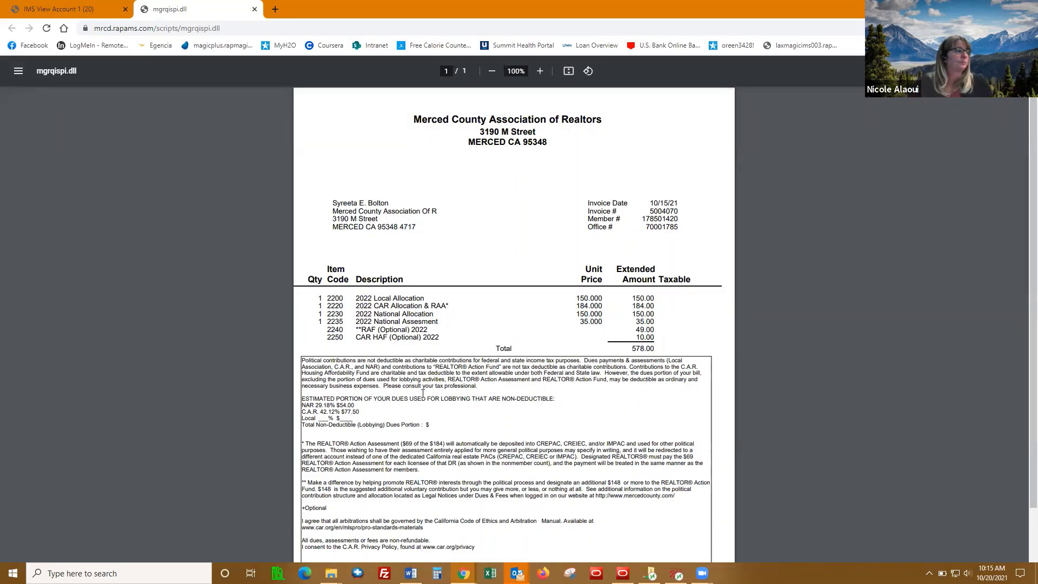
# - Return to the unpaid invoices page and bring up the membership dues invoice PDF again
pyautogui.click(62, 5)
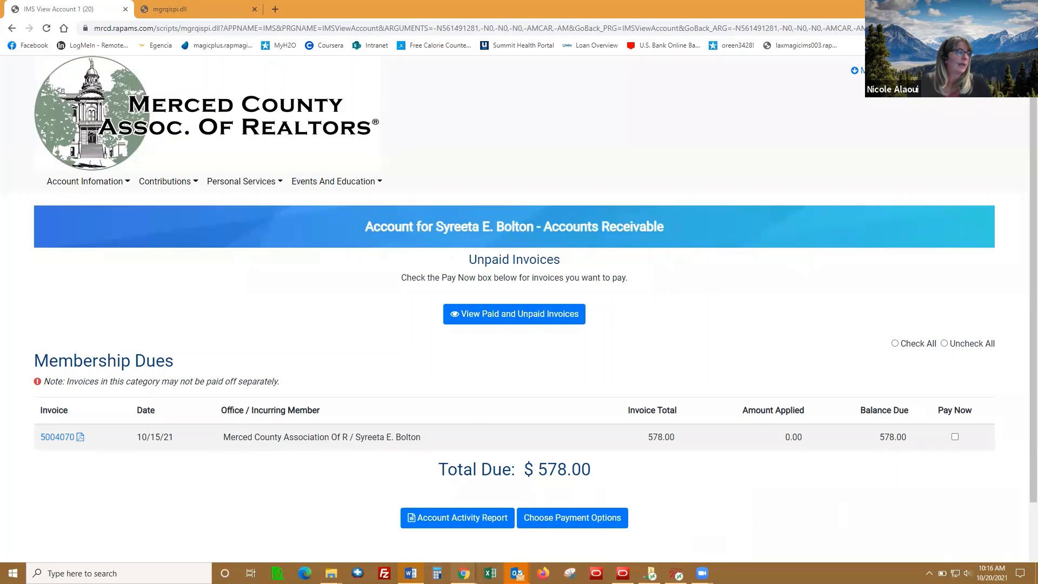
pyautogui.moveTo(463, 573)
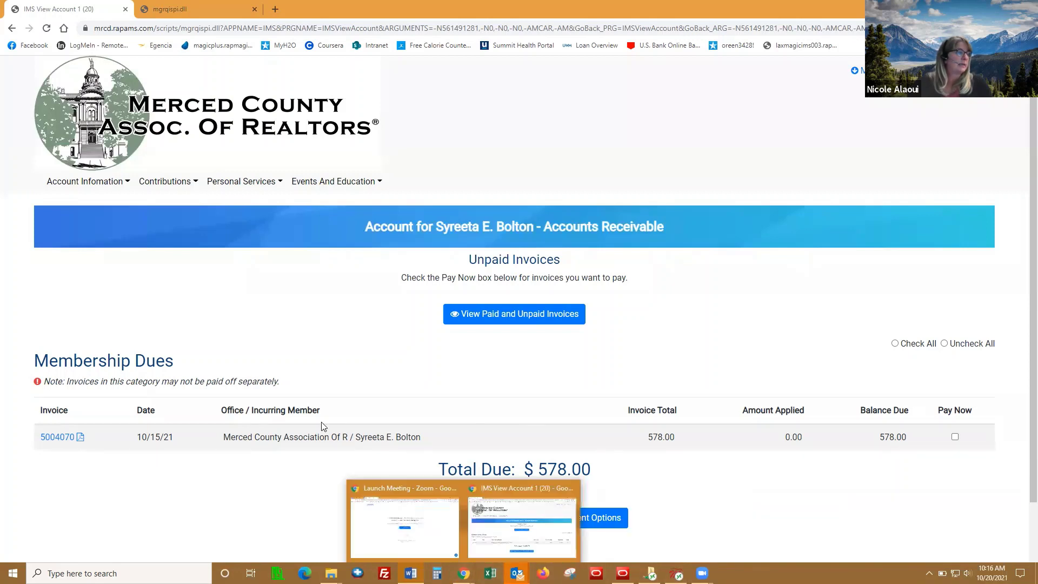
pyautogui.click(81, 438)
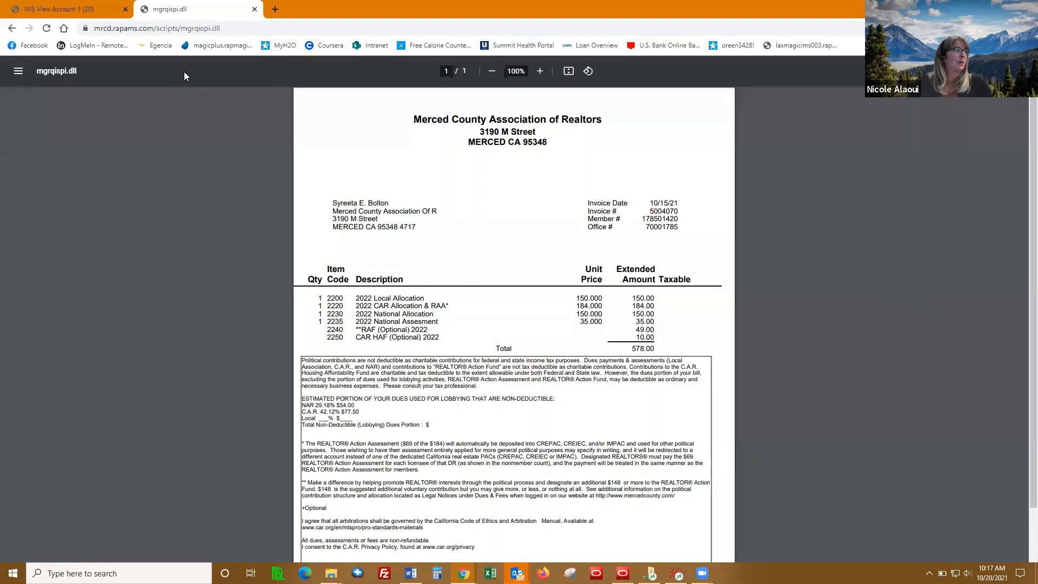
# - Switch to Rapattoni Magic, search the program menu for "print state", and open the Print Statements/Invoices form
pyautogui.click(675, 572)
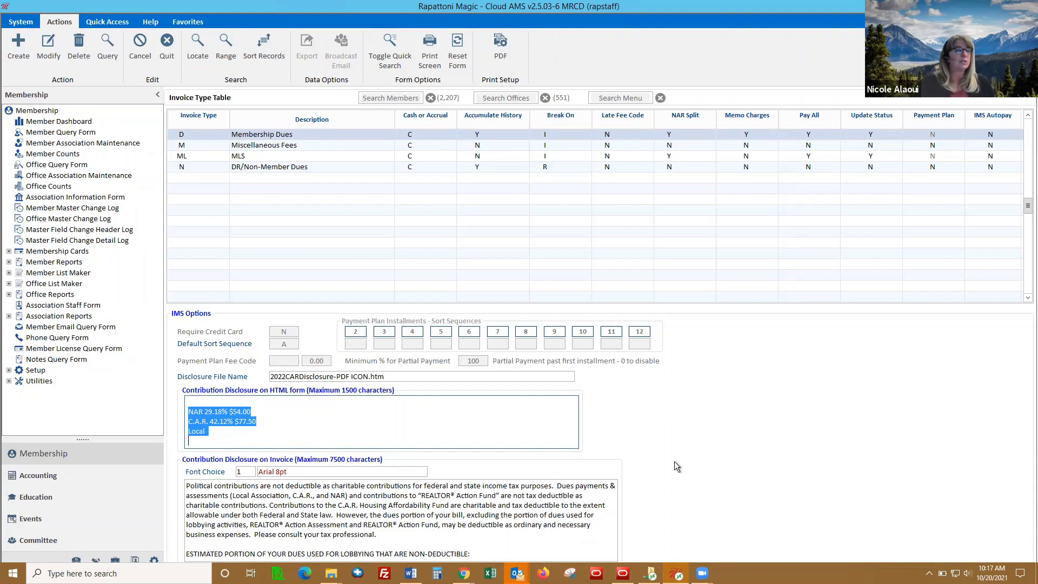
pyautogui.click(610, 101)
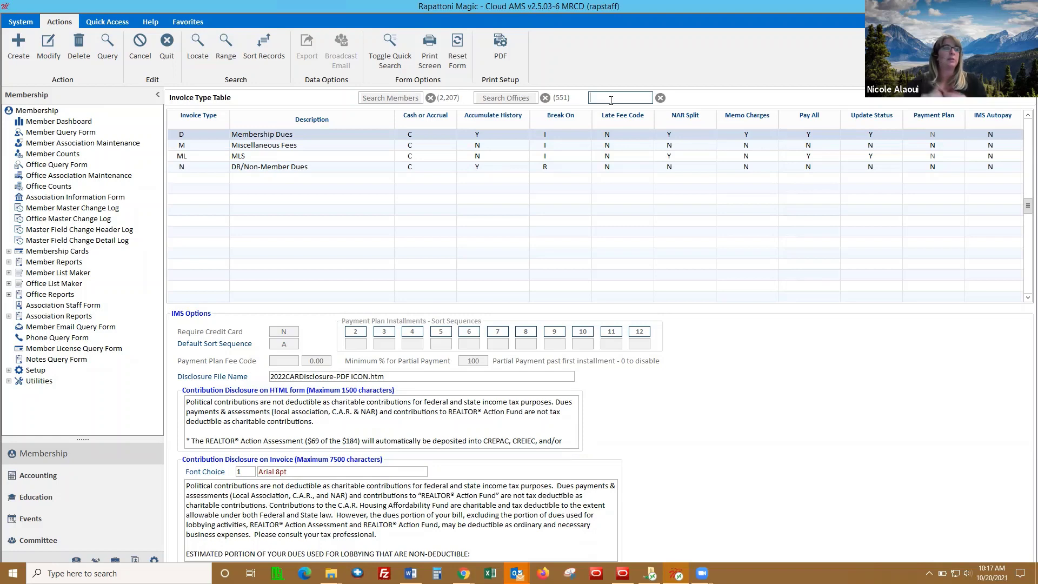
pyautogui.write('p')
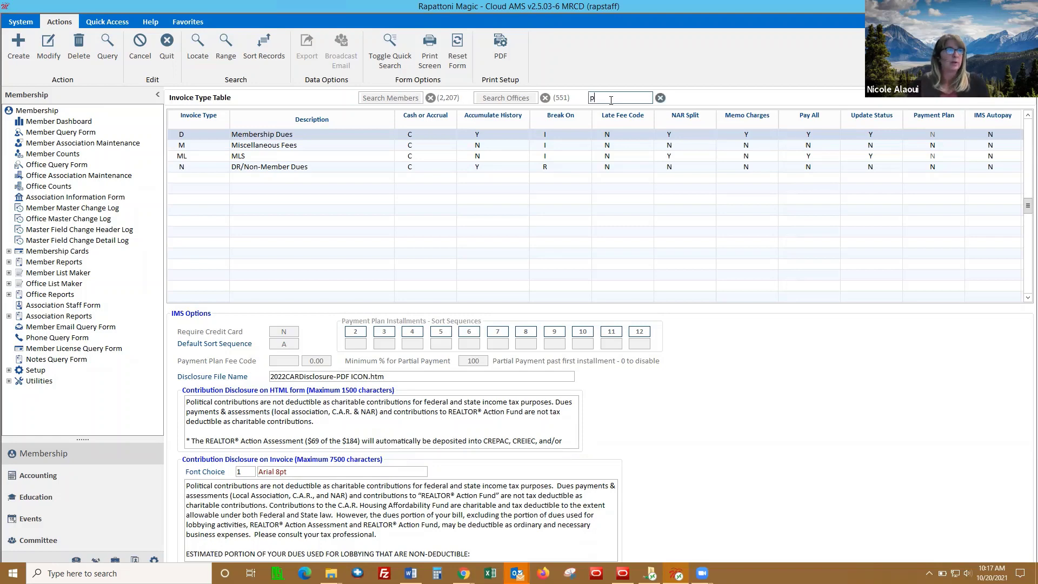
pyautogui.write('rint state')
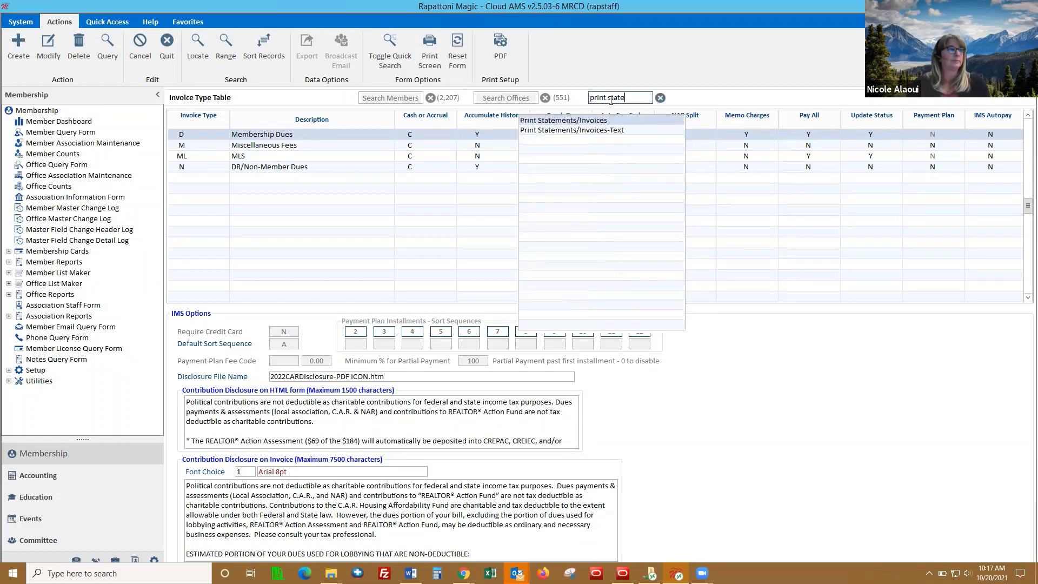
pyautogui.click(593, 120)
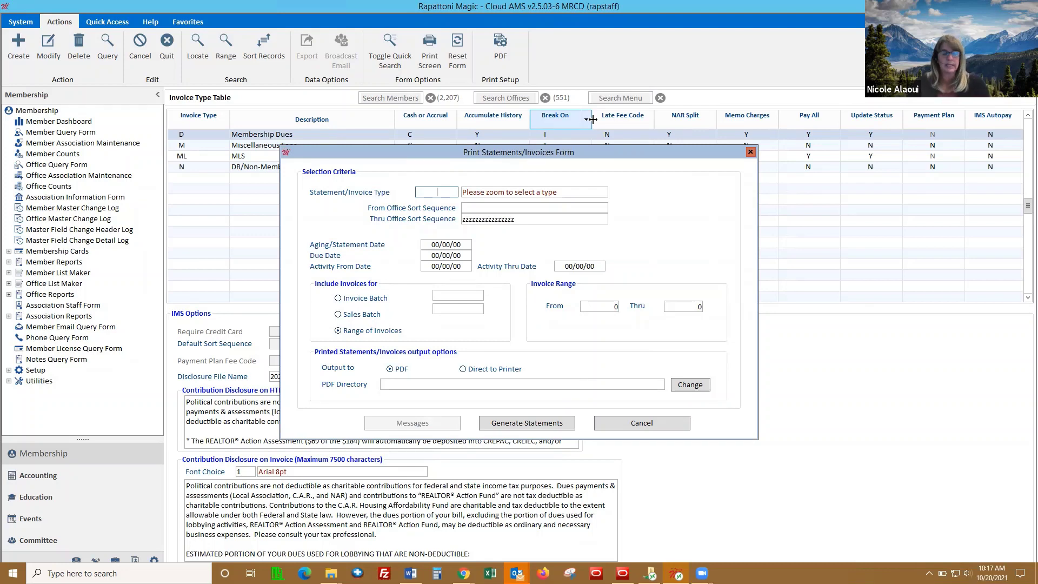
# - Look up the statement/invoice types and open the billing messages in the setup of the DUES Annual Dues Invoice
pyautogui.press('F2')
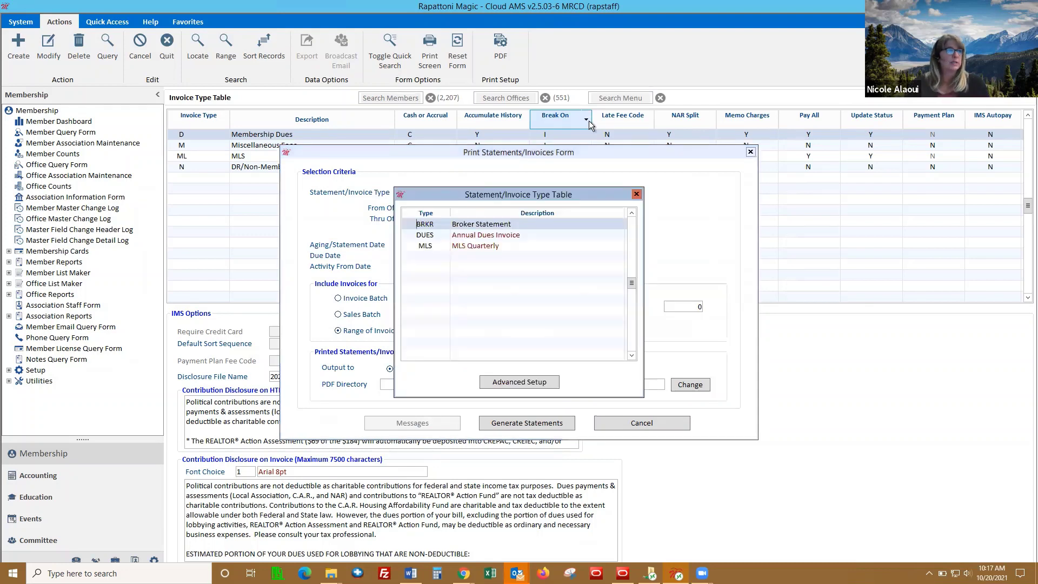
pyautogui.click(433, 233)
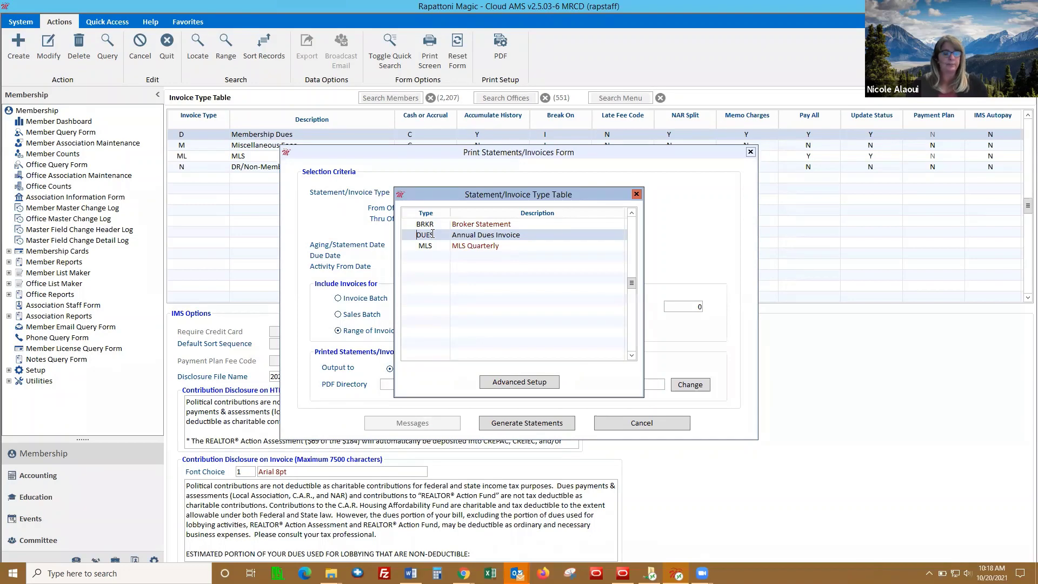
pyautogui.doubleClick(433, 233)
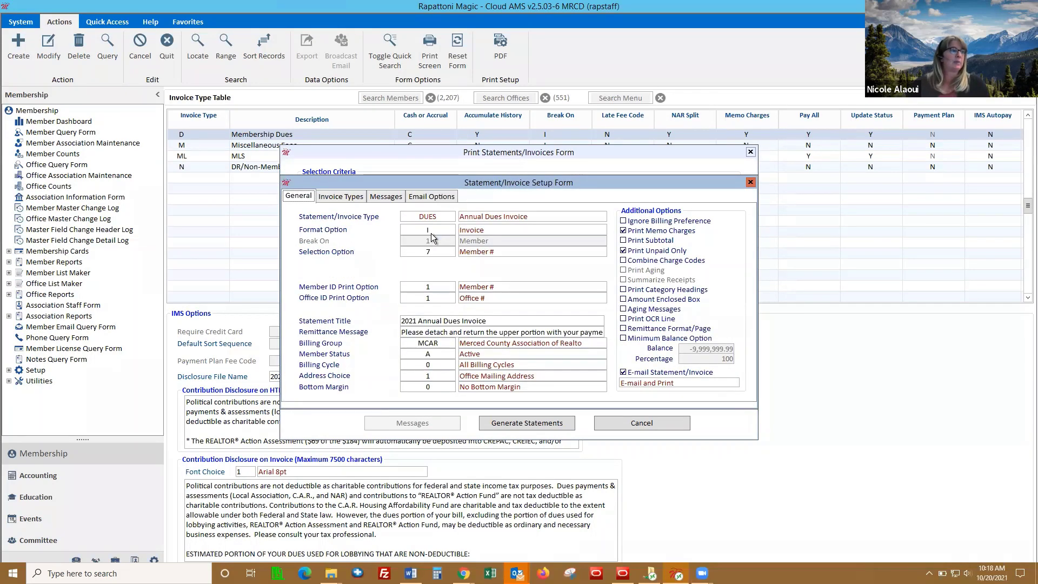
pyautogui.click(386, 197)
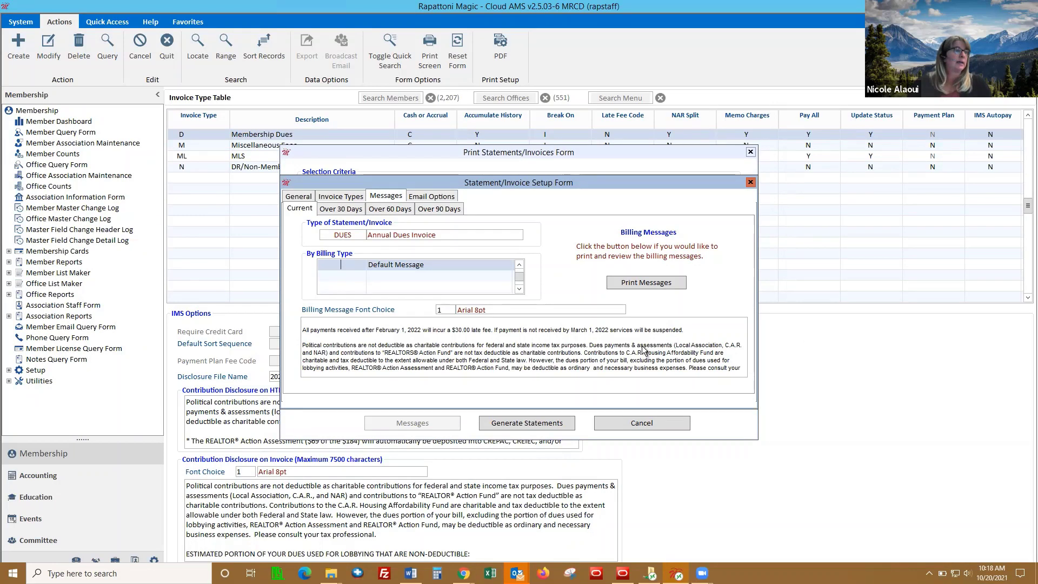
# - Select the entire current Default Message for the Annual Dues Invoice and review its disclosure text up to the lobbying portion
pyautogui.press('Down')
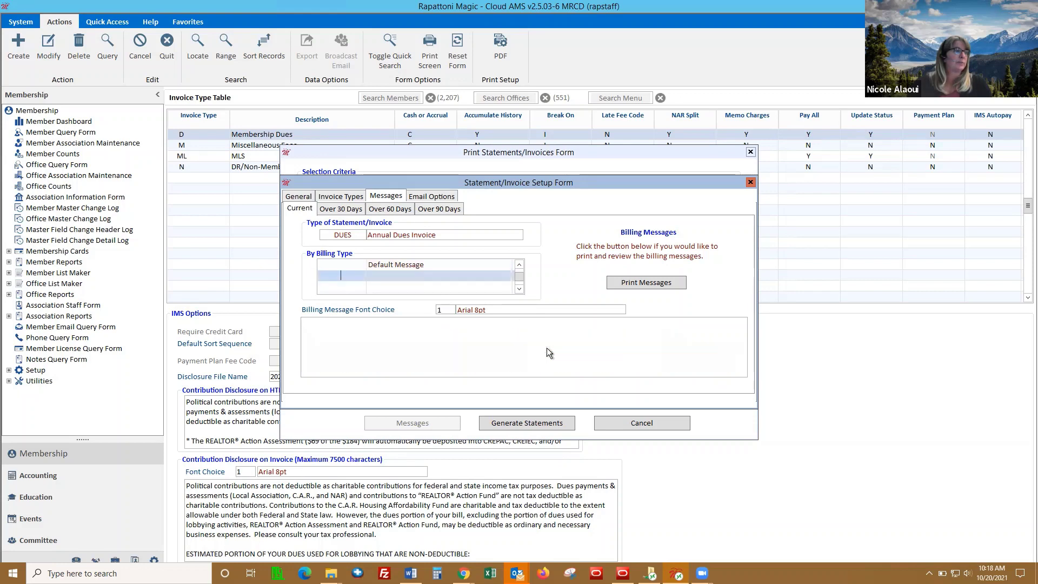
pyautogui.click(352, 265)
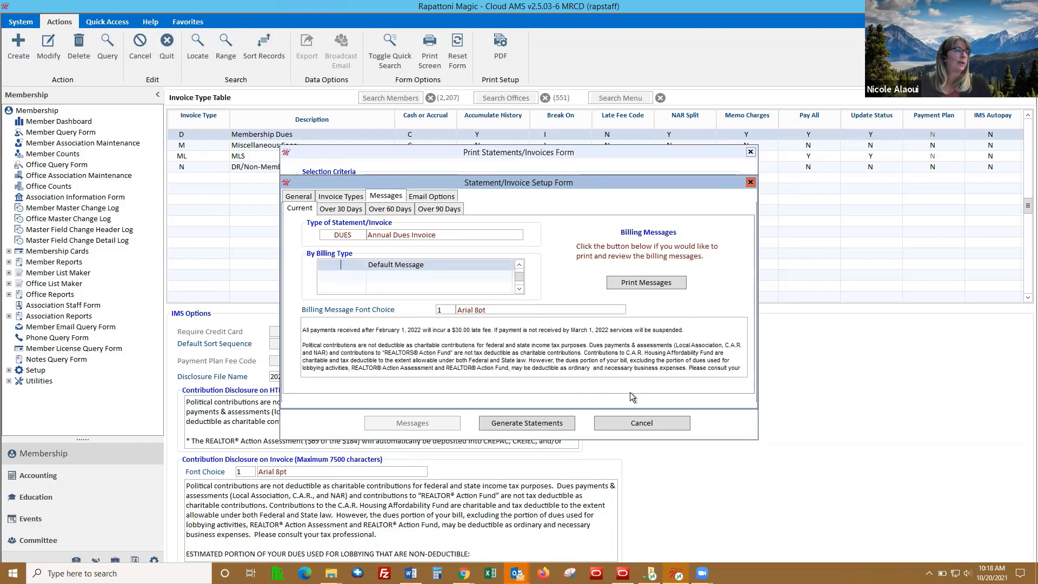
pyautogui.hotkey('ctrl', 'a')
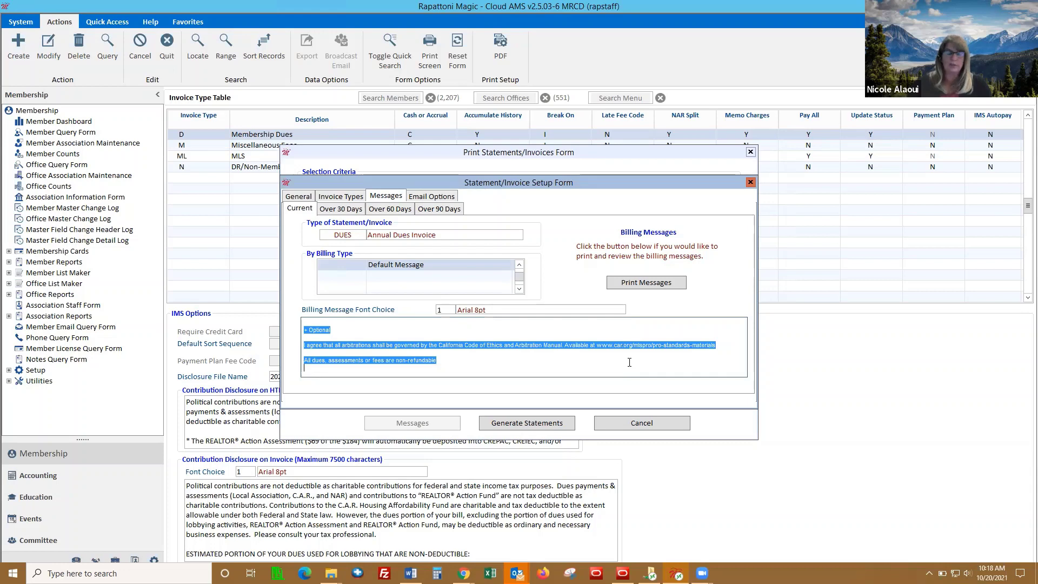
pyautogui.write('+ Optional  I agree that all arbitrations shall be governed by the California Code of Ethics and Arbitration Manual. Available at www.car.org/mlspro/pro-standards-materials  All dues, assessments or fees are non-refundable')
pyautogui.hotkey('ctrl', 'v')
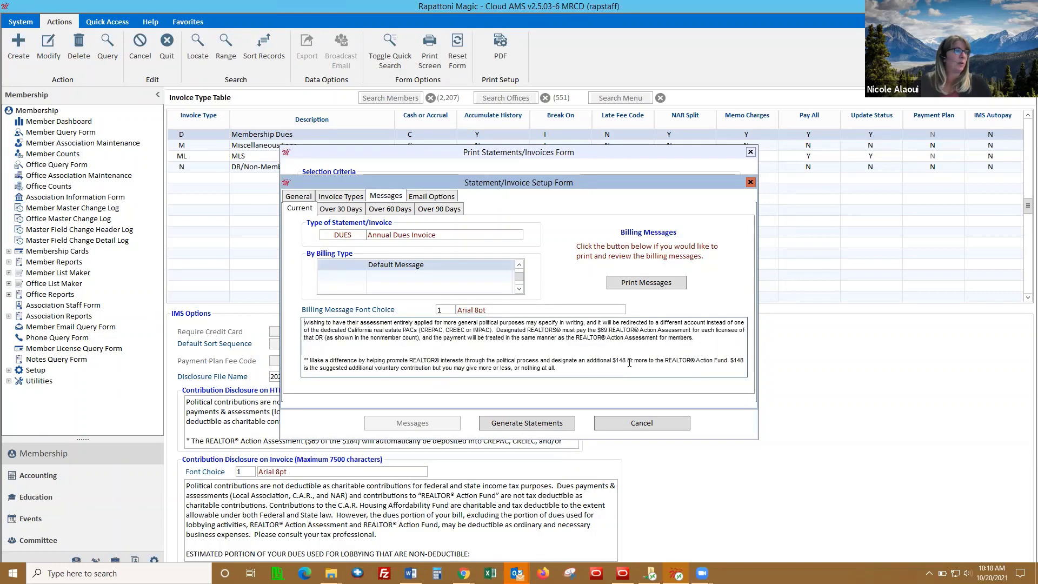
pyautogui.press('Up')
pyautogui.press('Up')
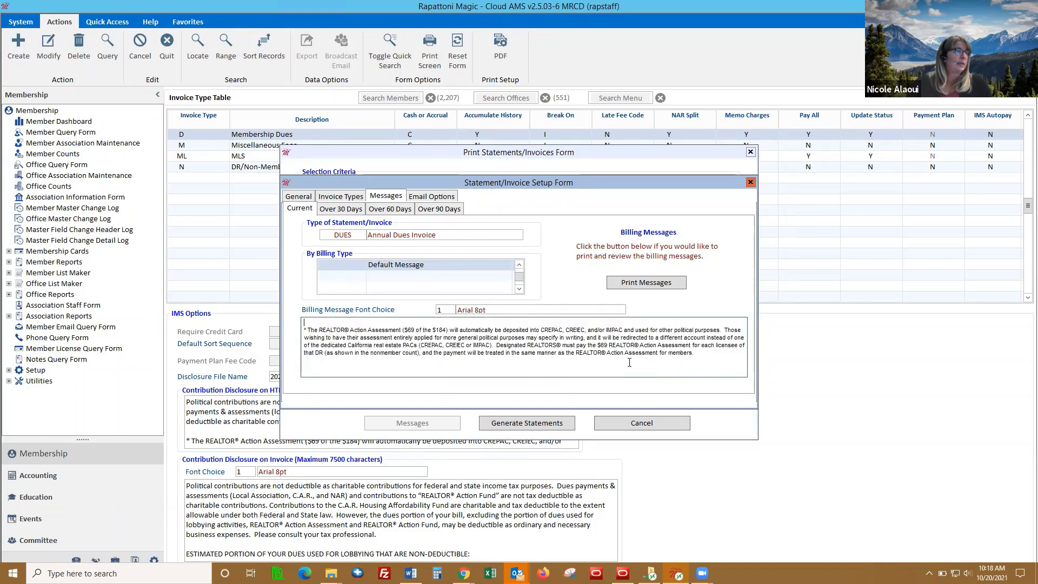
pyautogui.press('Up')
pyautogui.press('Up')
pyautogui.press('Up')
pyautogui.press('Up')
pyautogui.press('Up')
pyautogui.press('Up')
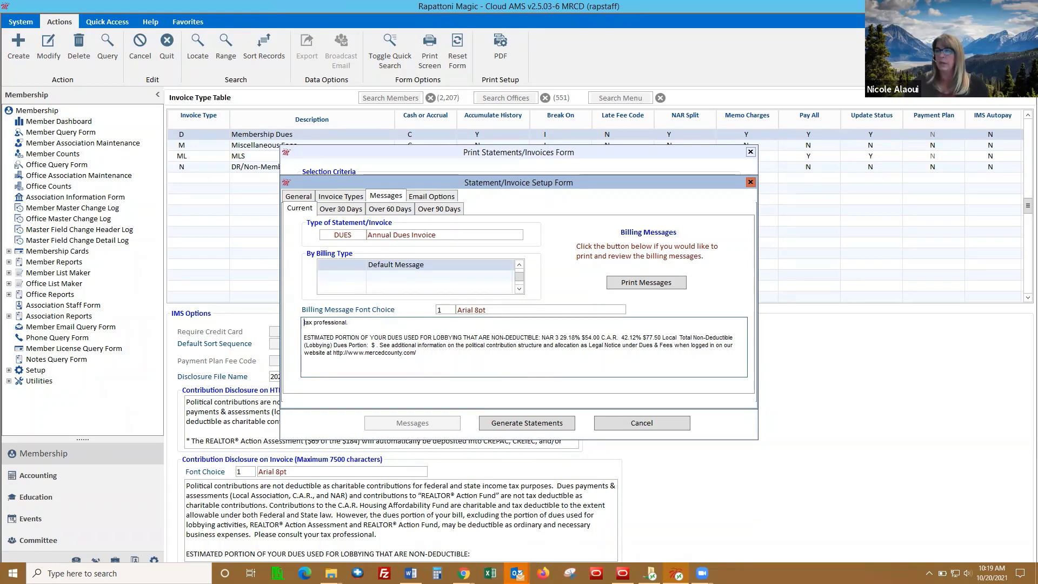
# - Close the Statement/Invoice Setup and Print Statements/Invoices forms to return to the Invoice Type Table
pyautogui.hotkey('alt', 'Tab')
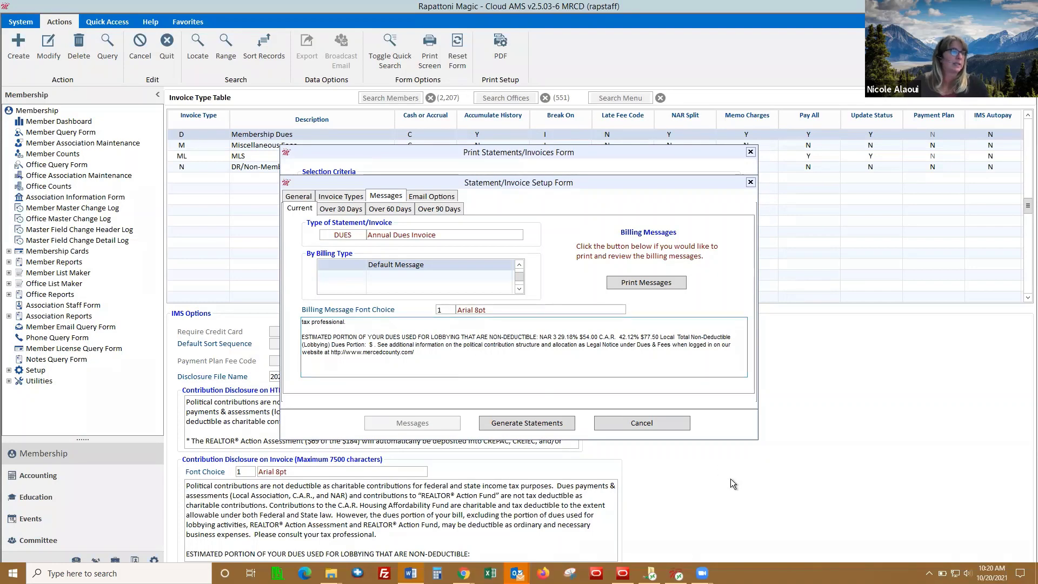
pyautogui.press('Escape')
pyautogui.press('Escape')
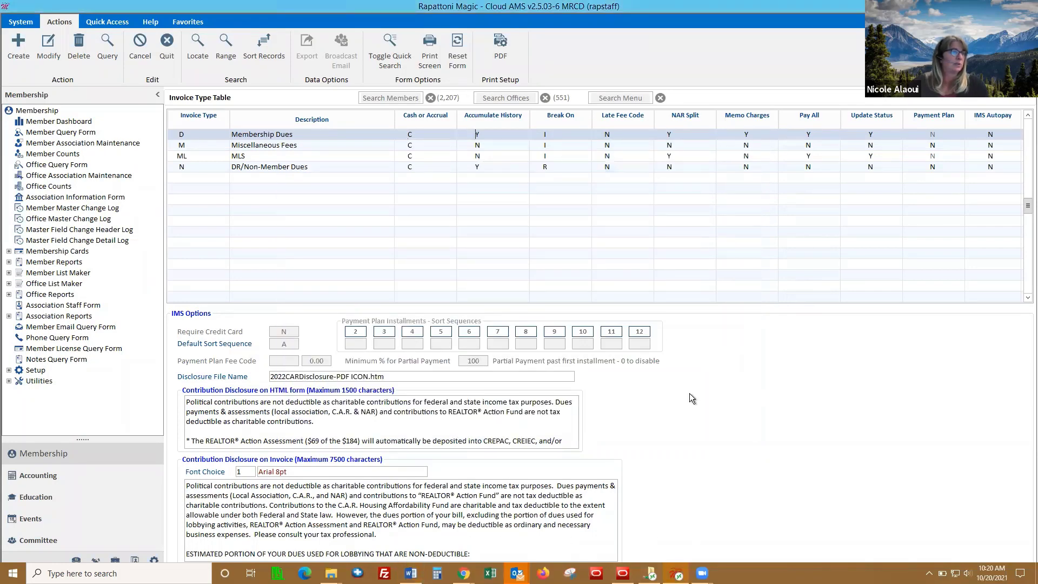
# - Reopen the Print Statements/Invoices form by searching for "print state" and choose DUES, Annual Dues Invoice, as the type
pyautogui.click(615, 98)
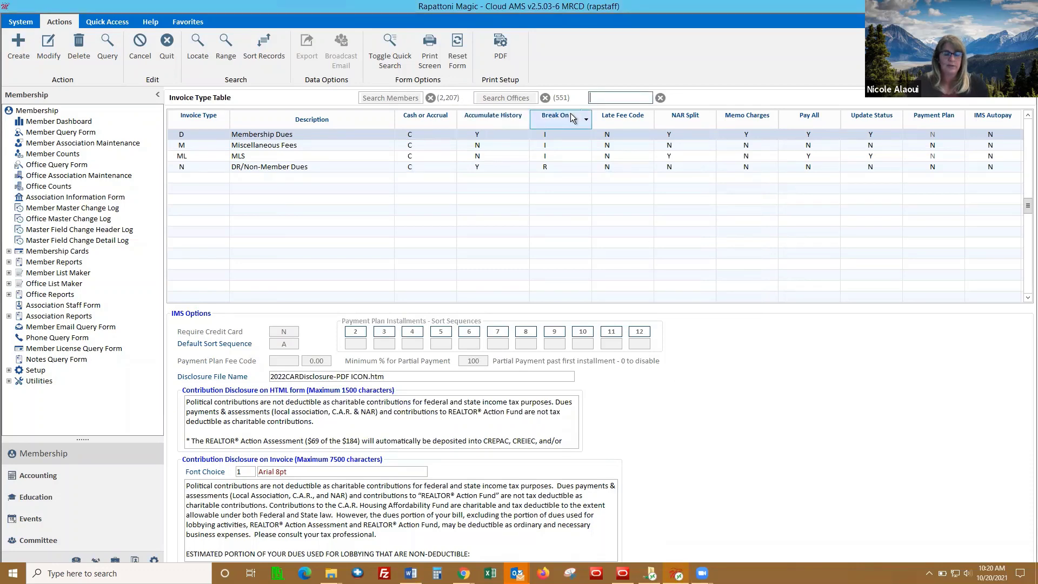
pyautogui.write('print st')
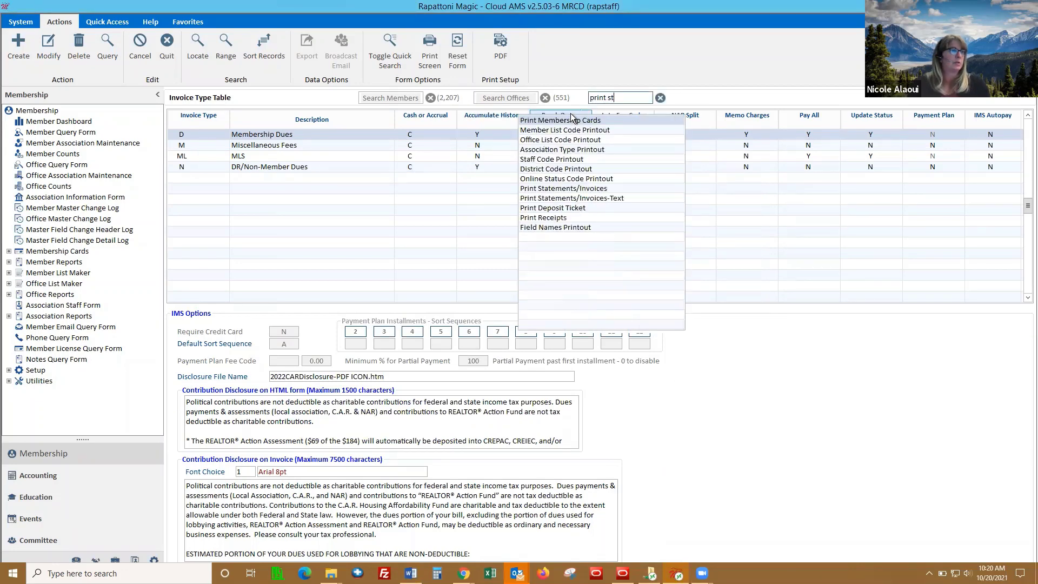
pyautogui.write('ate')
pyautogui.click(569, 120)
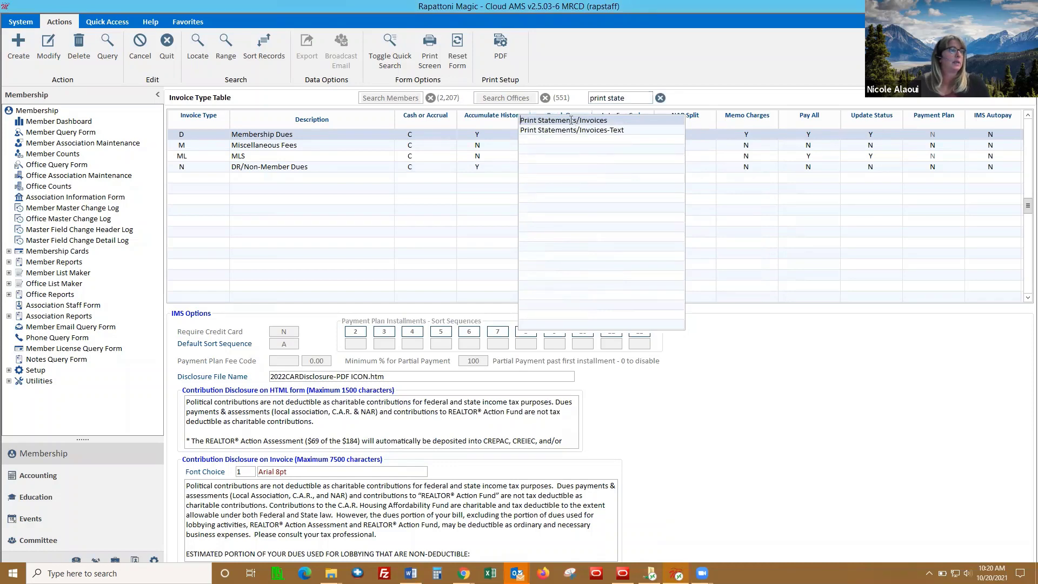
pyautogui.doubleClick(437, 192)
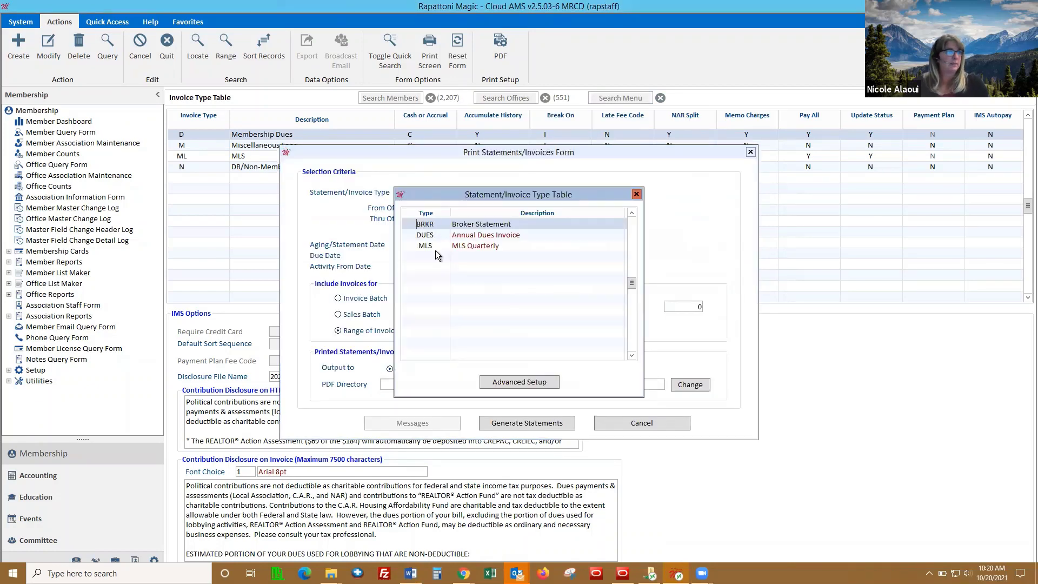
pyautogui.doubleClick(430, 229)
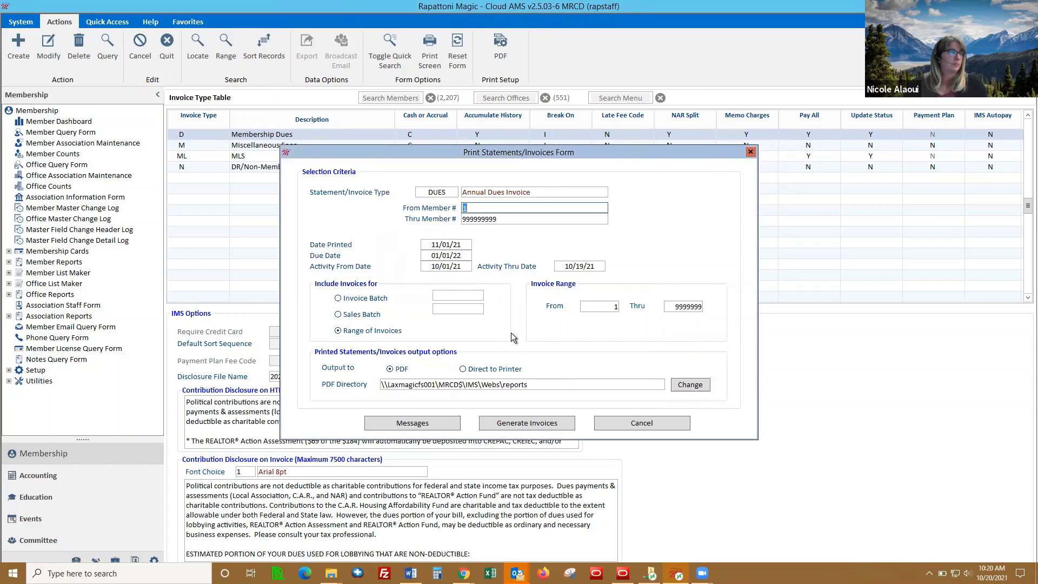
# - Look up the demo member by name and use that member's number for both ends of the invoice member range
pyautogui.write('sy')
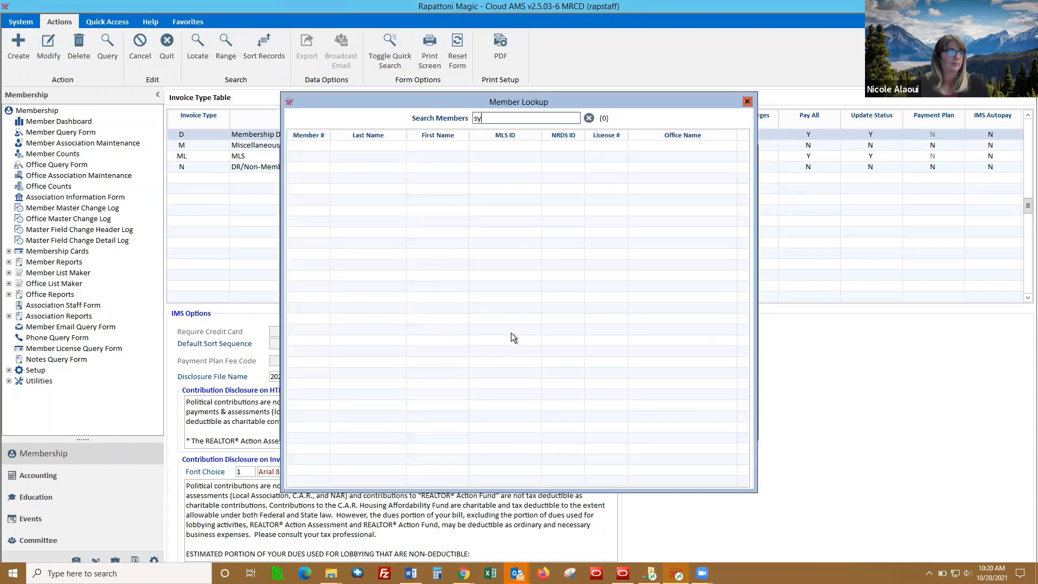
pyautogui.write('ree')
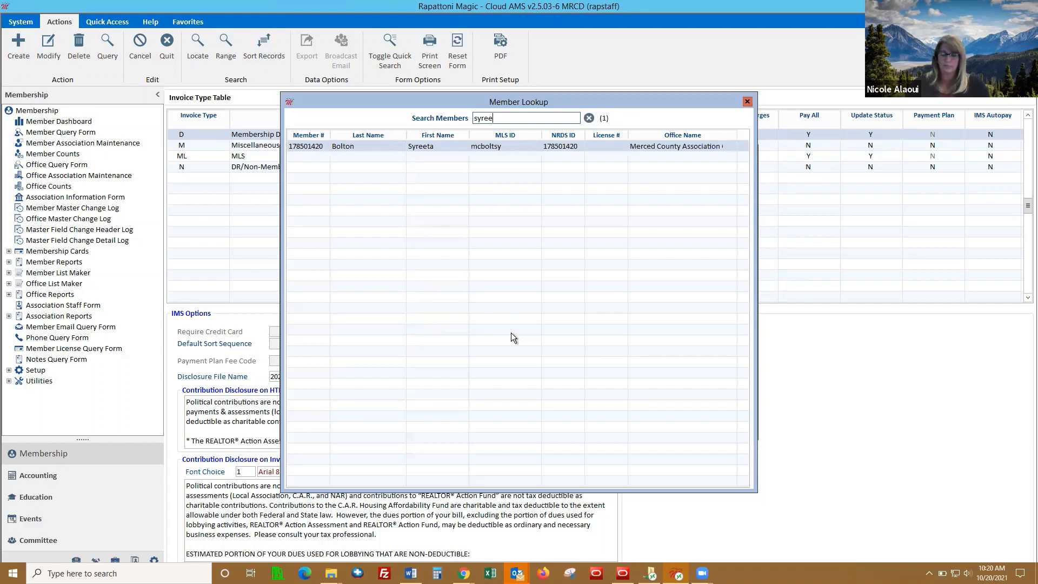
pyautogui.press('Return')
pyautogui.hotkey('ctrl', 'c')
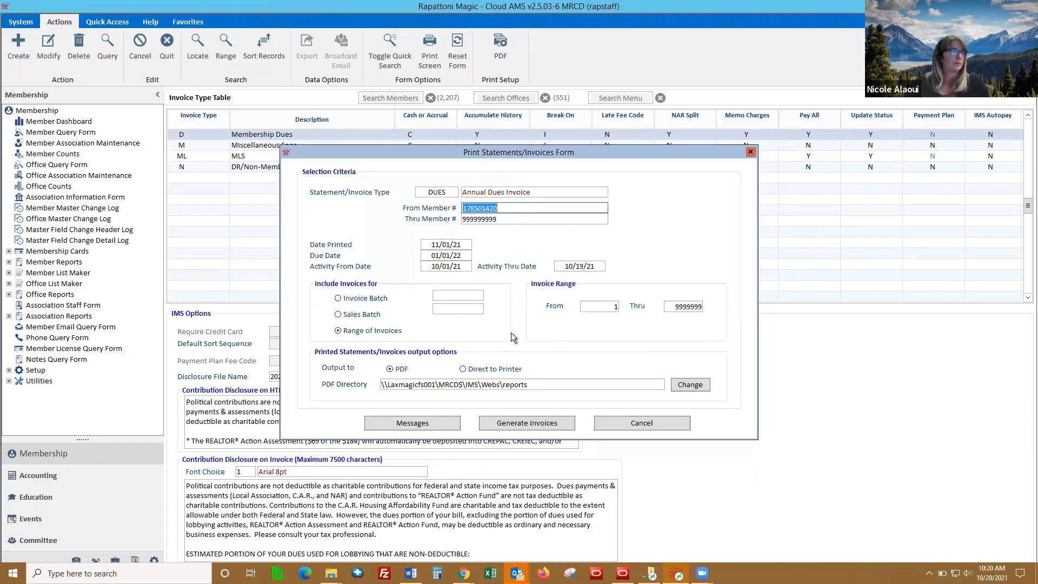
pyautogui.rightClick(485, 211)
pyautogui.click(500, 240)
pyautogui.click(481, 218)
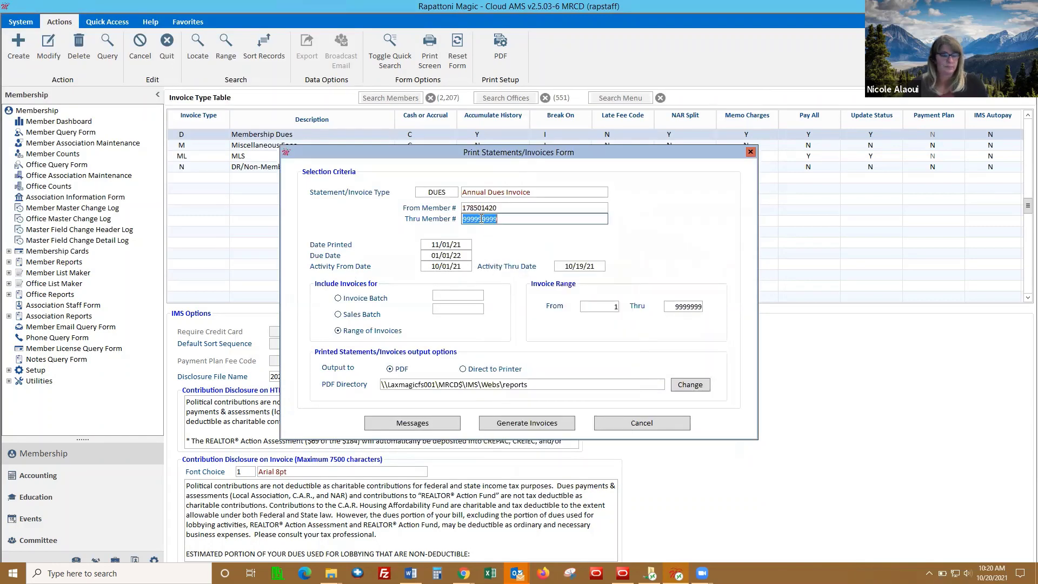
pyautogui.hotkey('ctrl', 'v')
pyautogui.press('Tab')
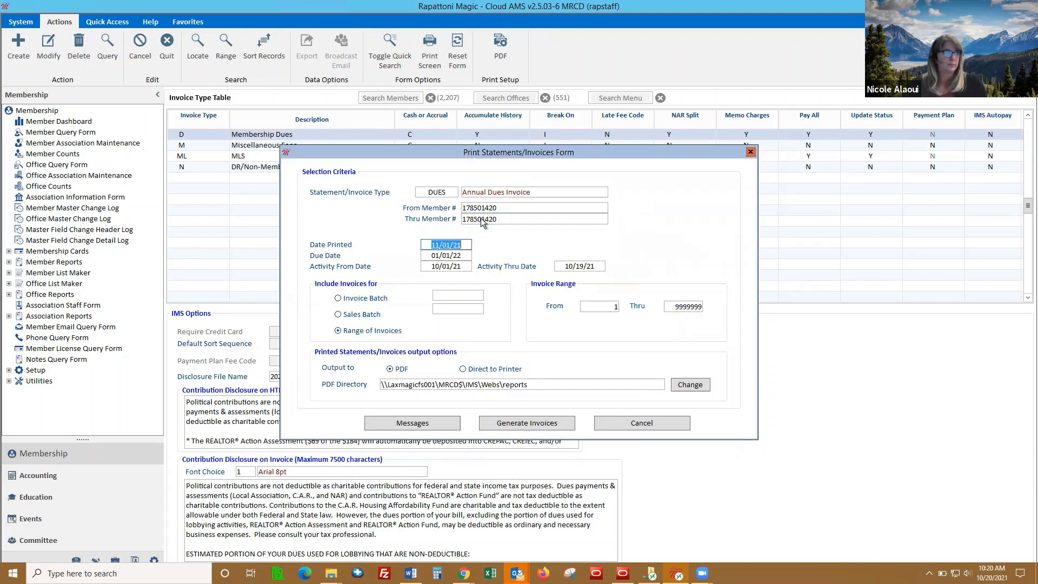
# - Generate the Annual Dues Invoice as a PDF for the chosen member, then close the result and the print form
pyautogui.click(537, 422)
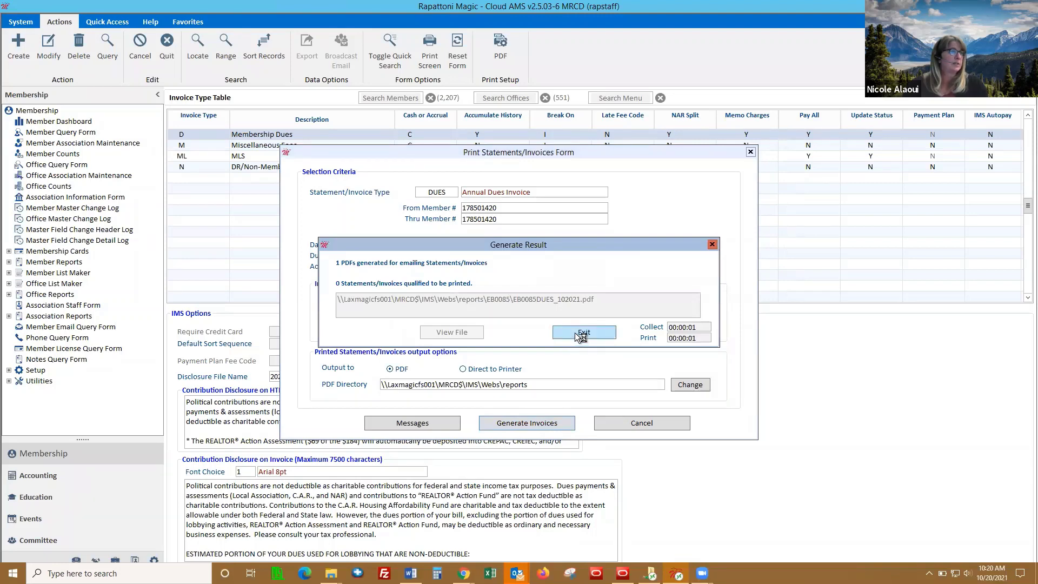
pyautogui.click(575, 332)
pyautogui.click(750, 152)
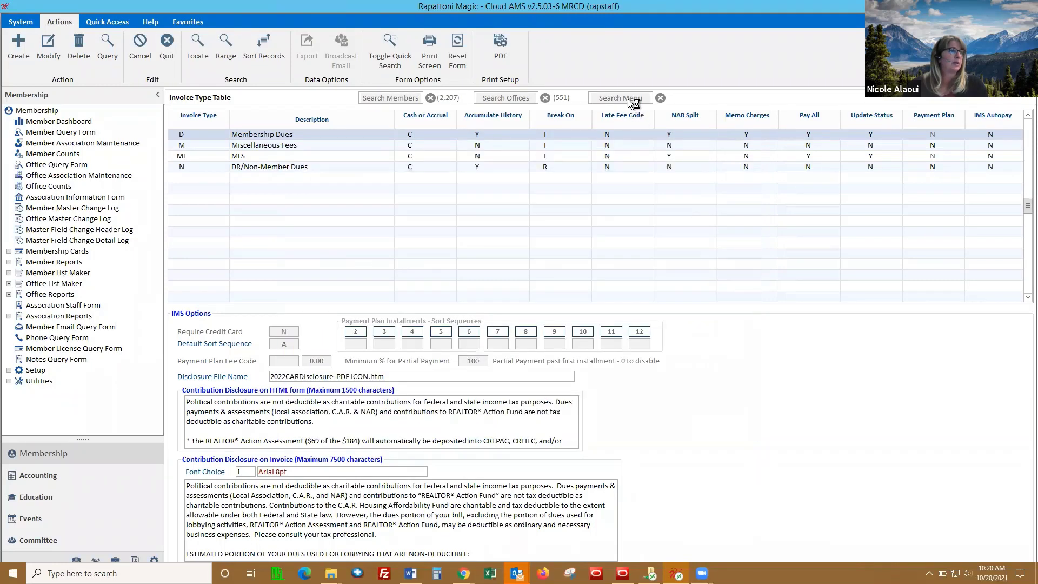
# - Find the Email Statements/Invoices form by searching for "email st" and view the invoice PDF of DUES batch EB0084
pyautogui.click(628, 98)
pyautogui.write('email st')
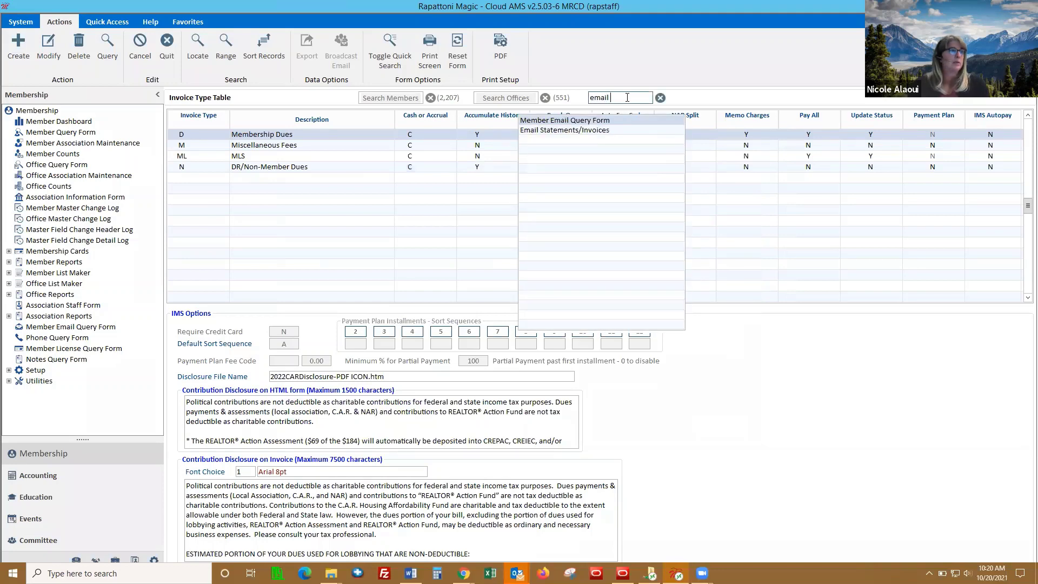
pyautogui.click(608, 121)
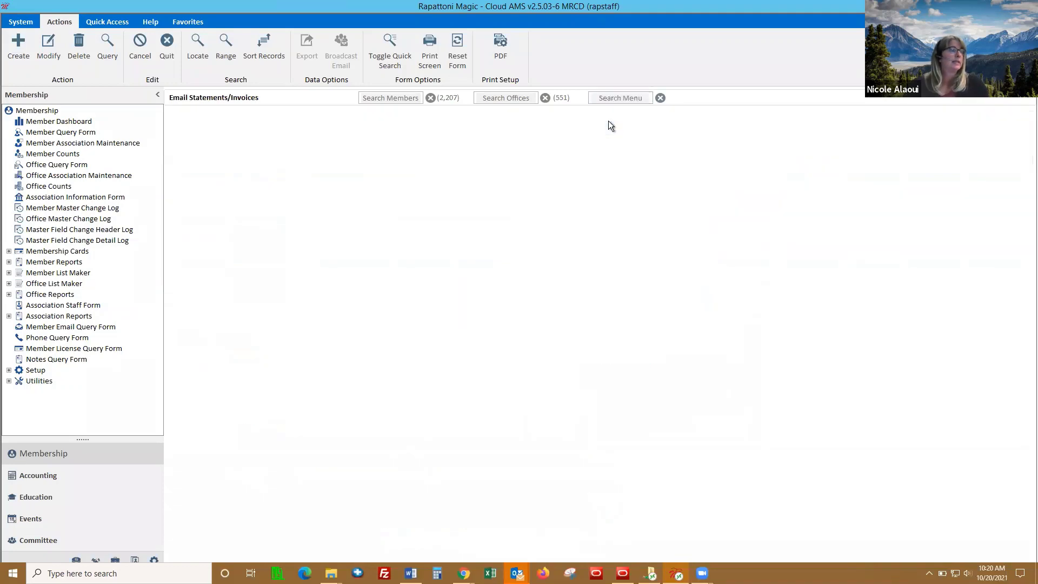
pyautogui.click(265, 147)
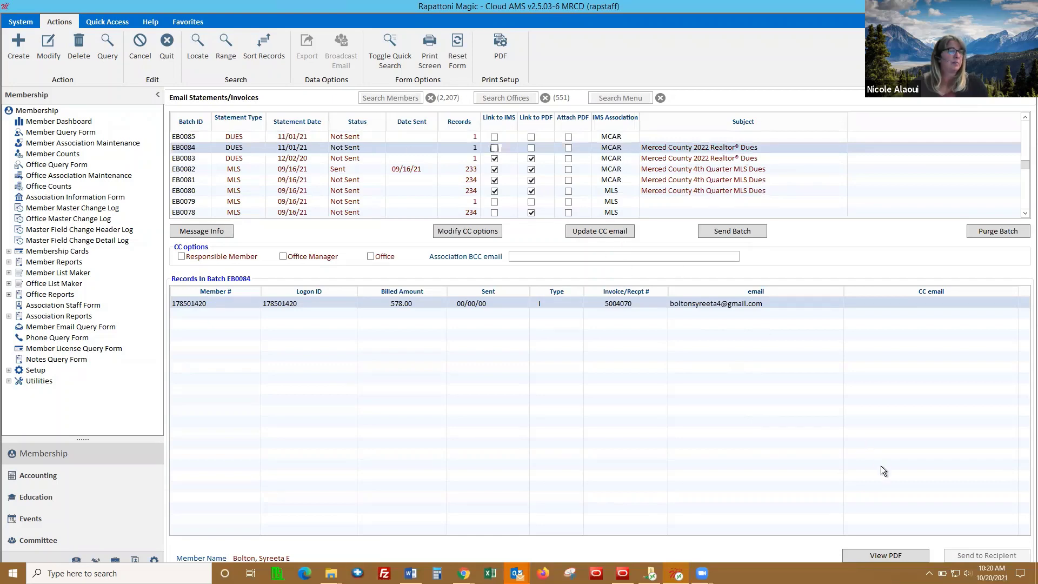
pyautogui.click(882, 555)
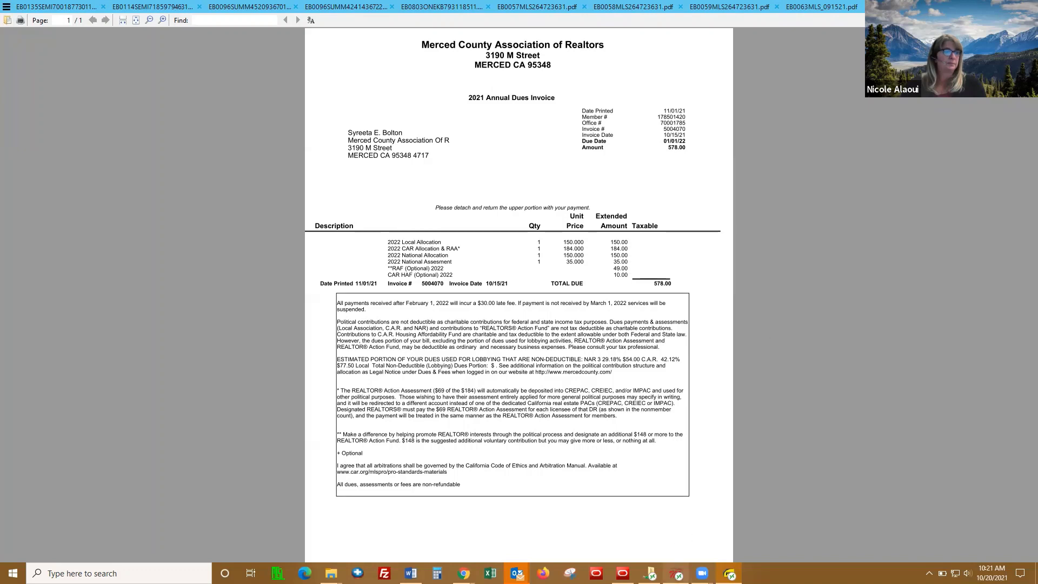
# - Switch to the member's IMS account in Chrome, mark the unpaid Membership Dues invoice for payment and proceed to its payment options
pyautogui.click(676, 574)
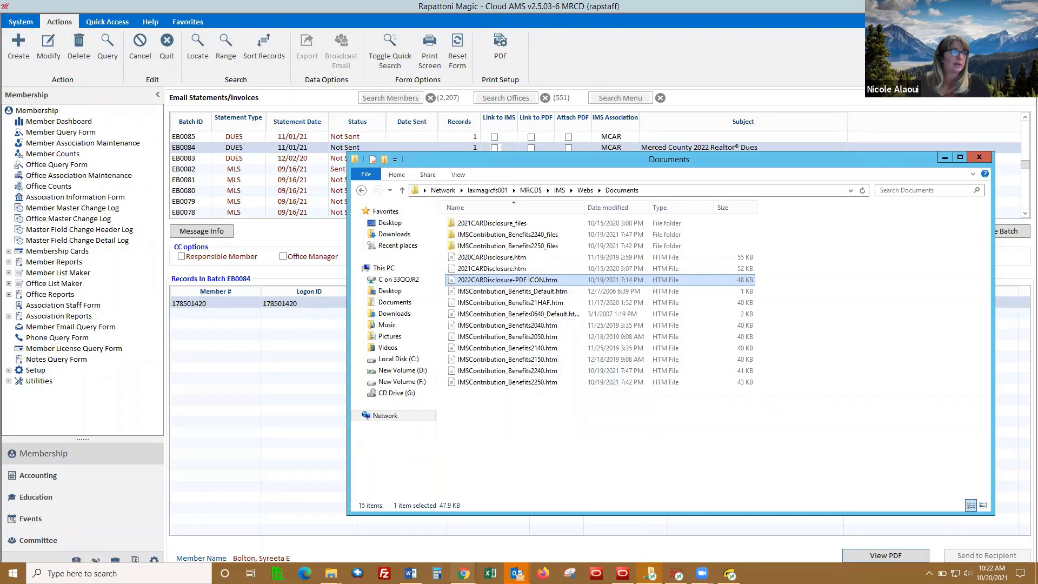
pyautogui.click(463, 573)
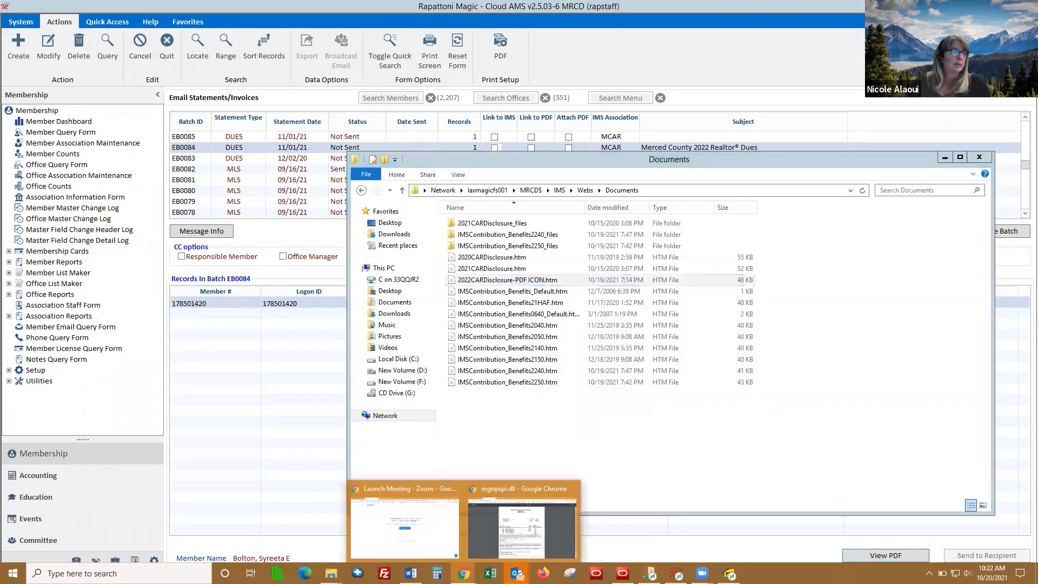
pyautogui.click(511, 538)
pyautogui.click(93, 9)
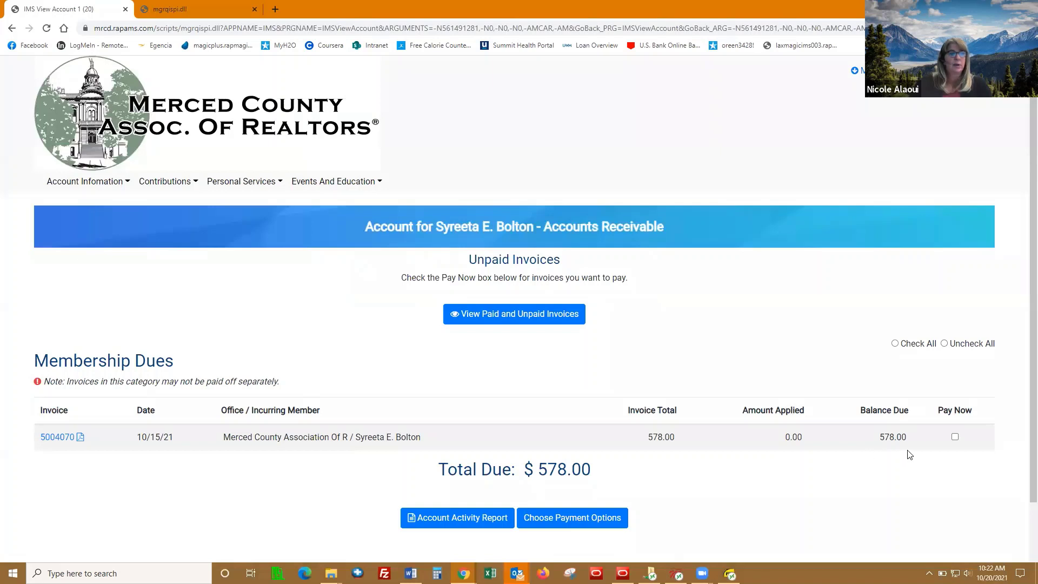
pyautogui.click(955, 436)
pyautogui.click(578, 521)
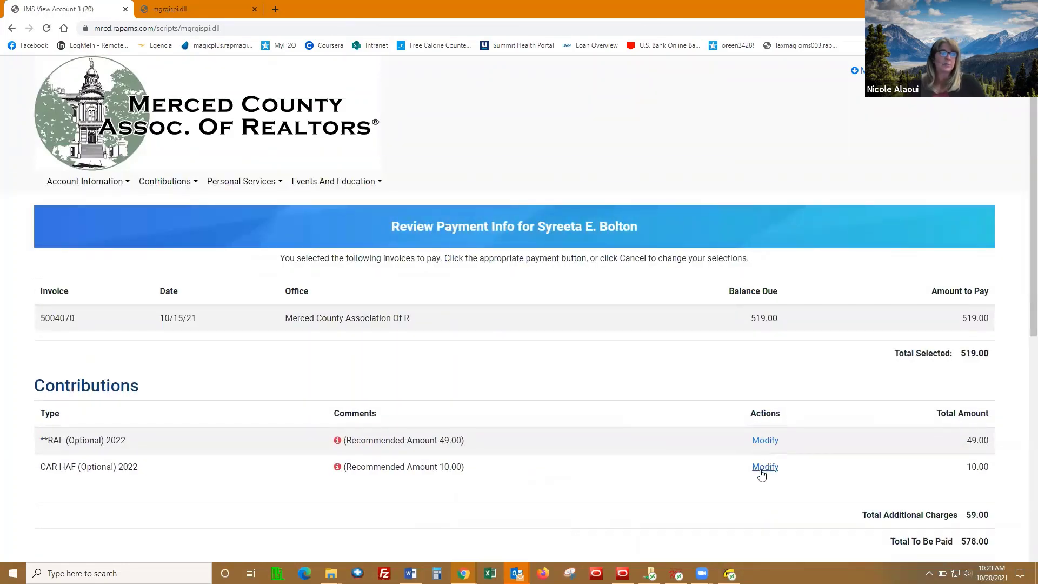
# - Review the contribution wording for **RAF (Optional) 2022 and CAR HAF (Optional) 2022, accepting the amounts 49.00 and 10.00
pyautogui.click(765, 442)
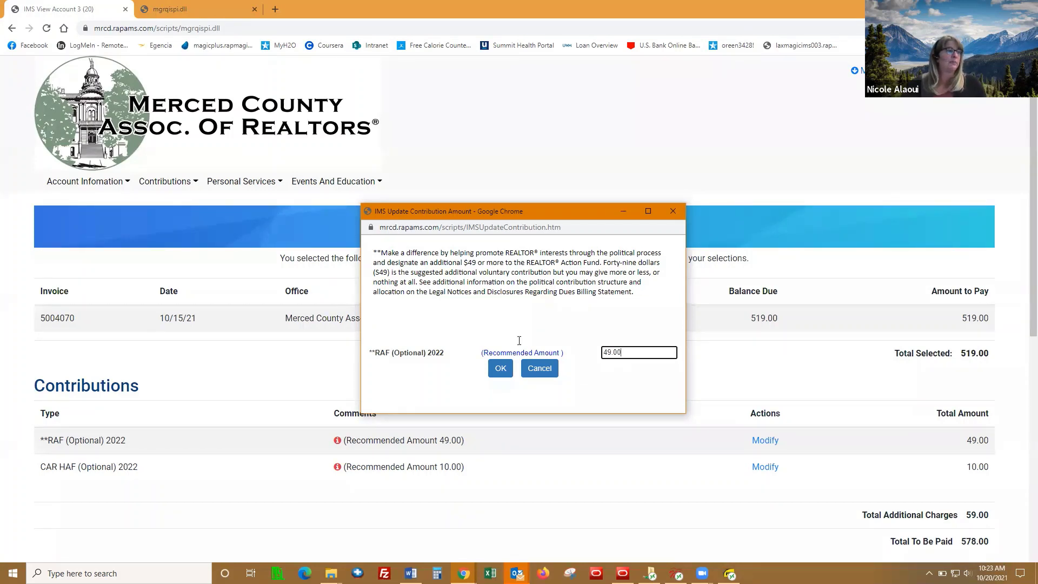
pyautogui.click(502, 369)
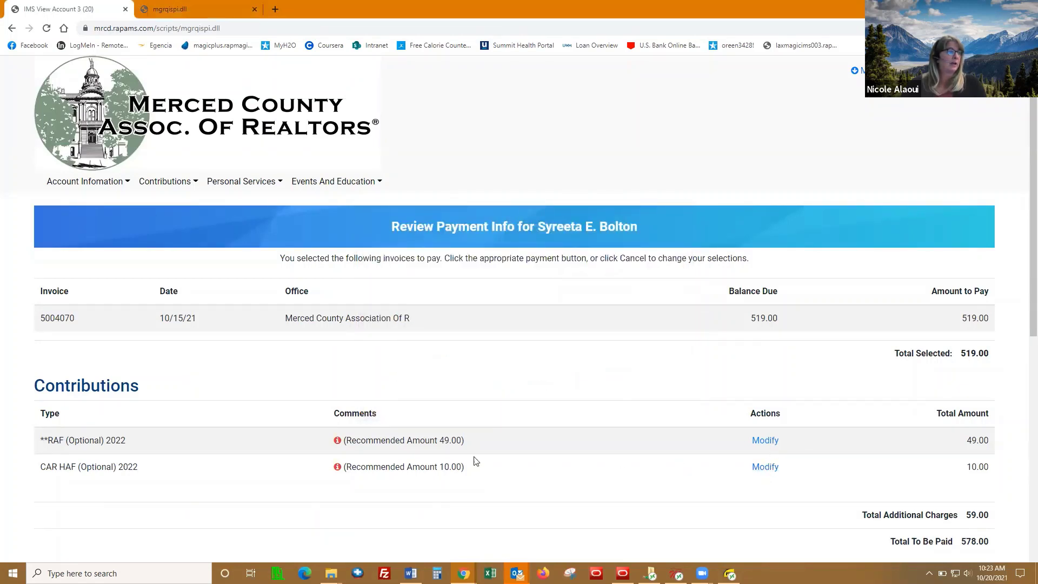
pyautogui.click(765, 467)
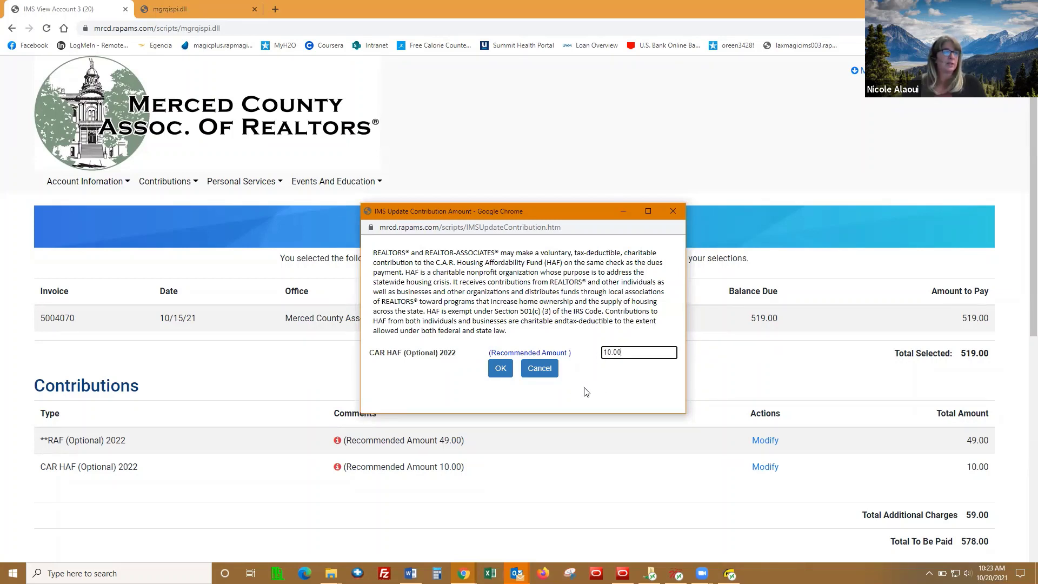
pyautogui.click(497, 370)
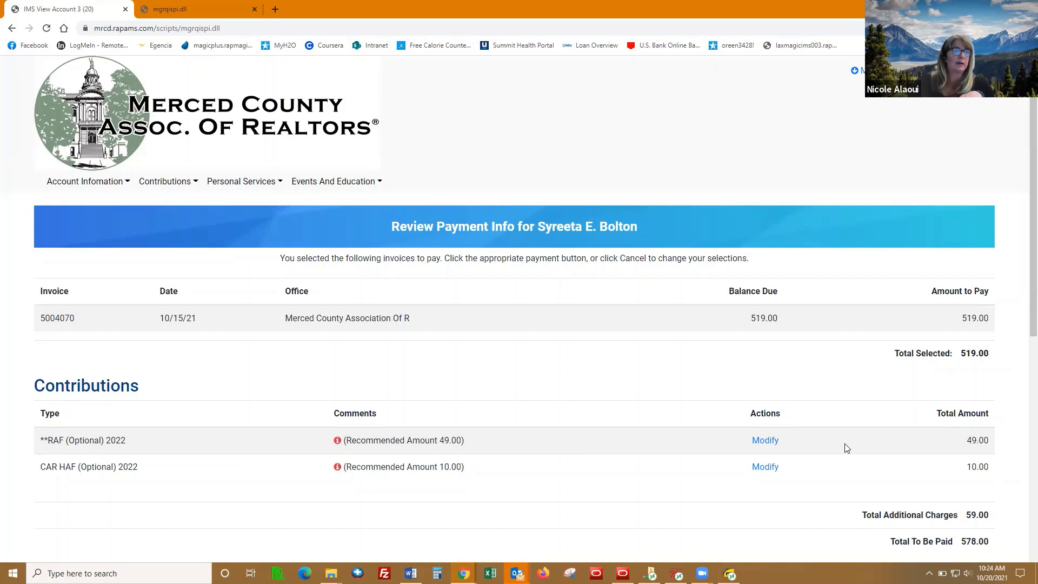
pyautogui.click(770, 445)
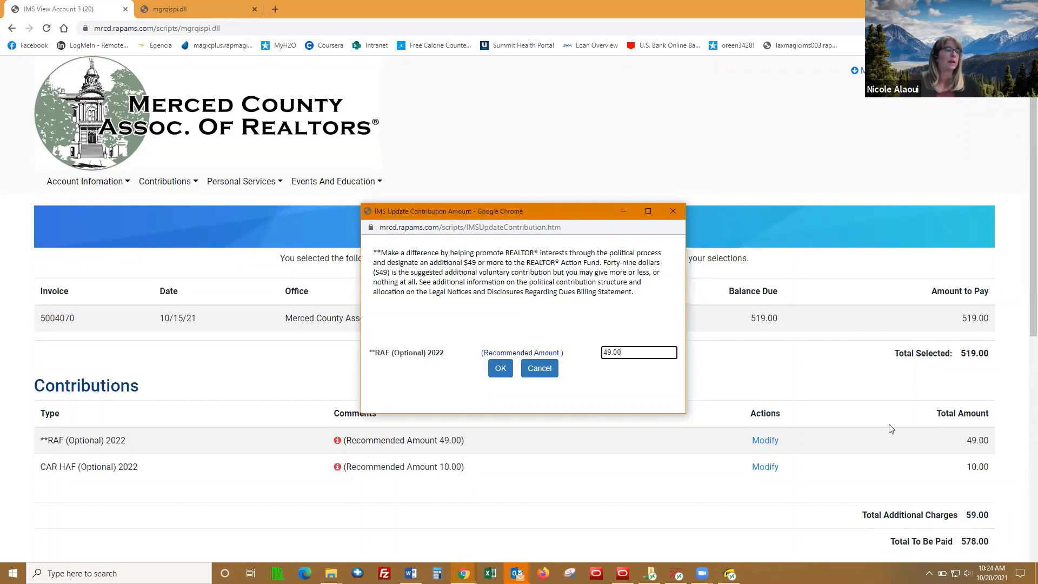
pyautogui.click(500, 369)
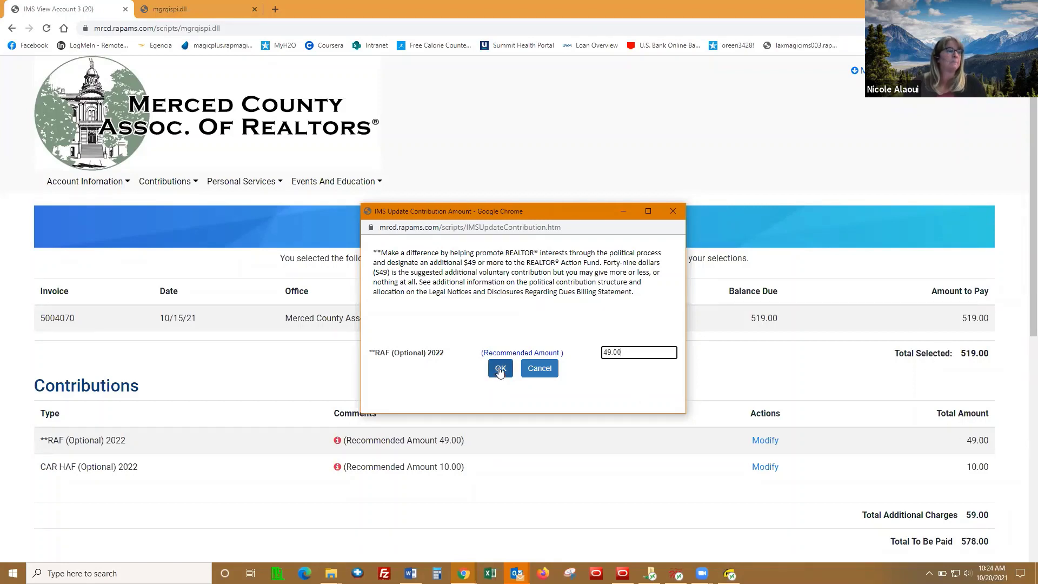
pyautogui.click(499, 369)
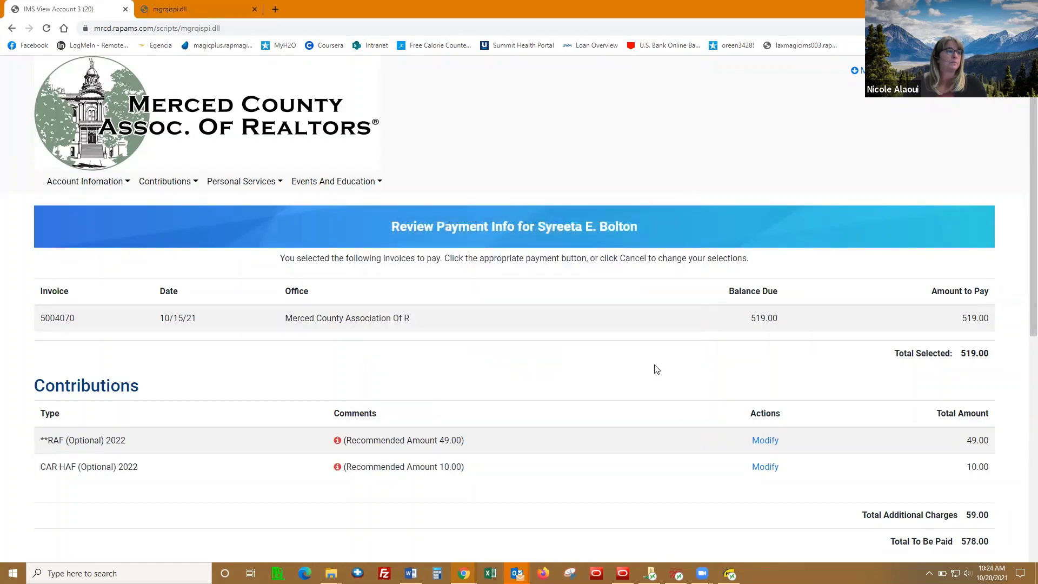
# - Review the contribution disclosure text beneath the payment totals and return to the start of the payment review page
pyautogui.scroll(-3, 656, 369)
pyautogui.scroll(1, 655, 366)
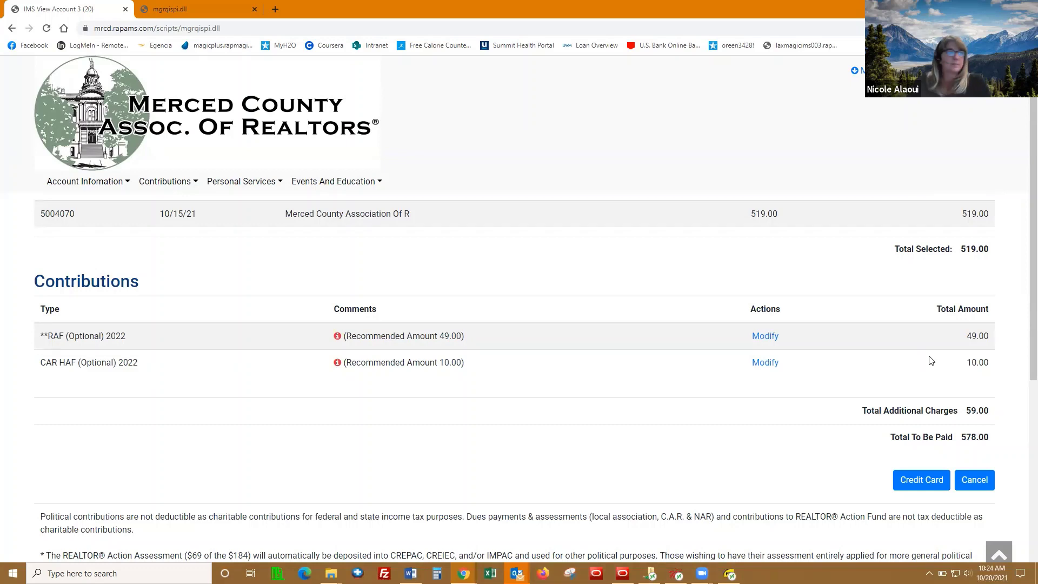
pyautogui.scroll(2, 774, 361)
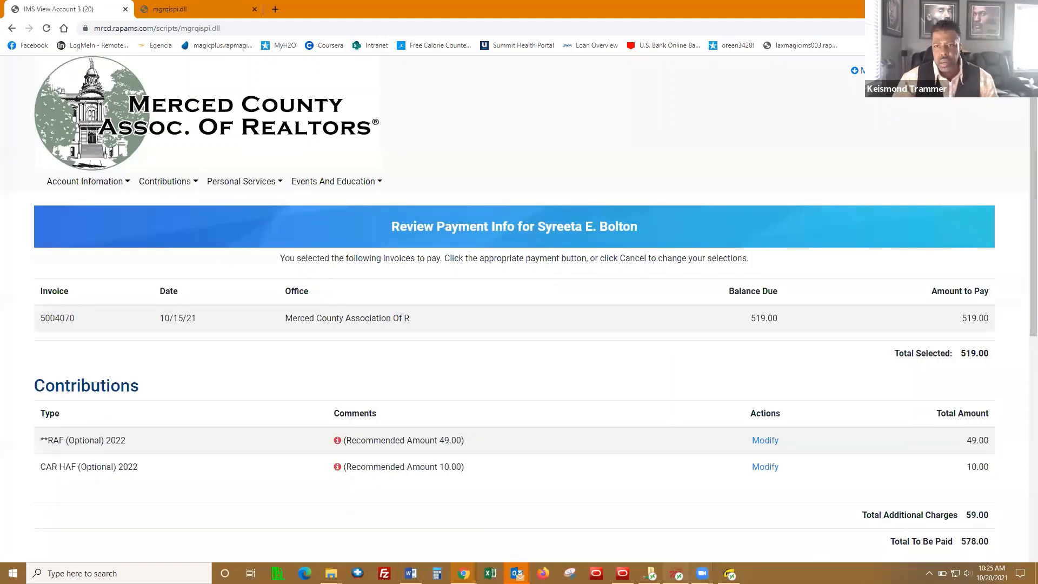
# - Switch to the 2022 CAR Disclosures Word document and locate the verbiage for the Contribution Disclosure on HTML form box
pyautogui.moveTo(675, 573)
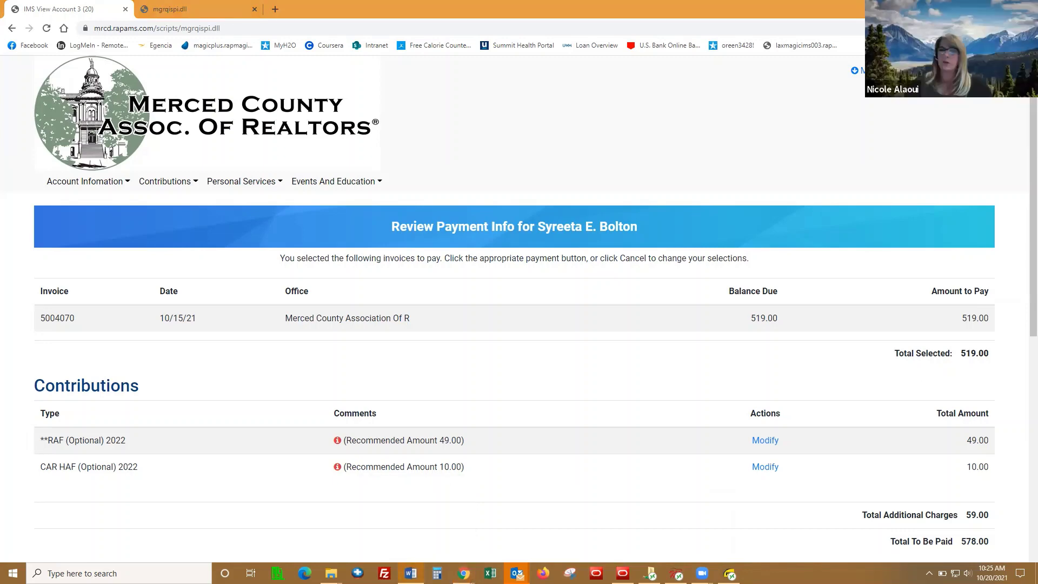
pyautogui.hotkey('alt', 'Tab')
pyautogui.scroll(3, 555, 350)
pyautogui.scroll(15, 555, 350)
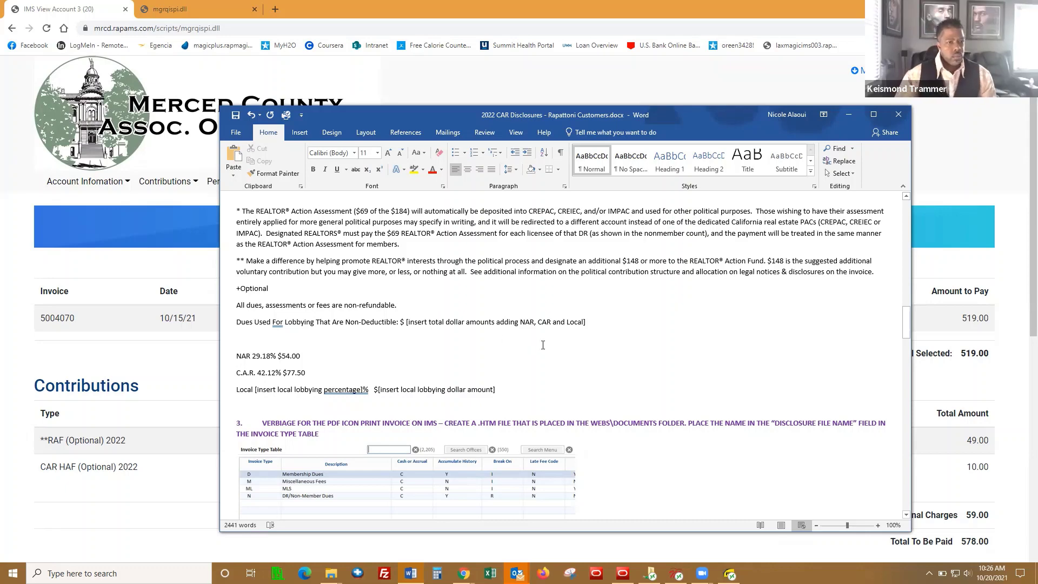
pyautogui.scroll(5, 497, 374)
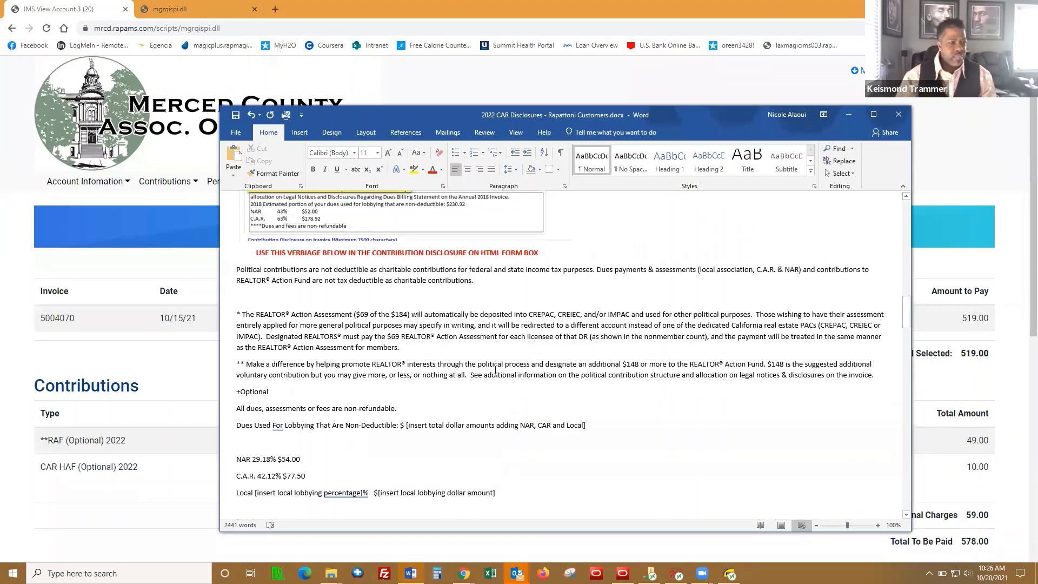